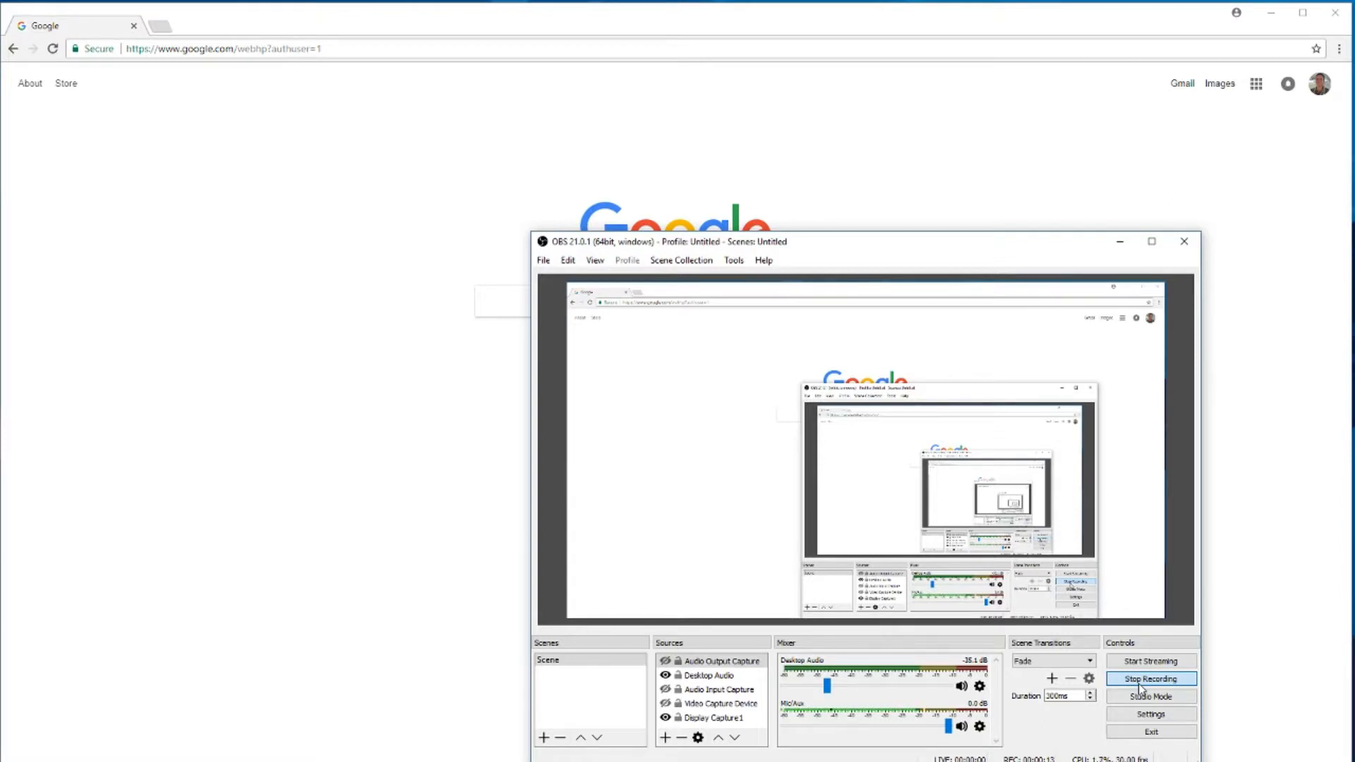
# Go to the website panzoid.com
pyautogui.click(338, 49)
pyautogui.moveTo(337, 49); pyautogui.dragTo(90, 48)
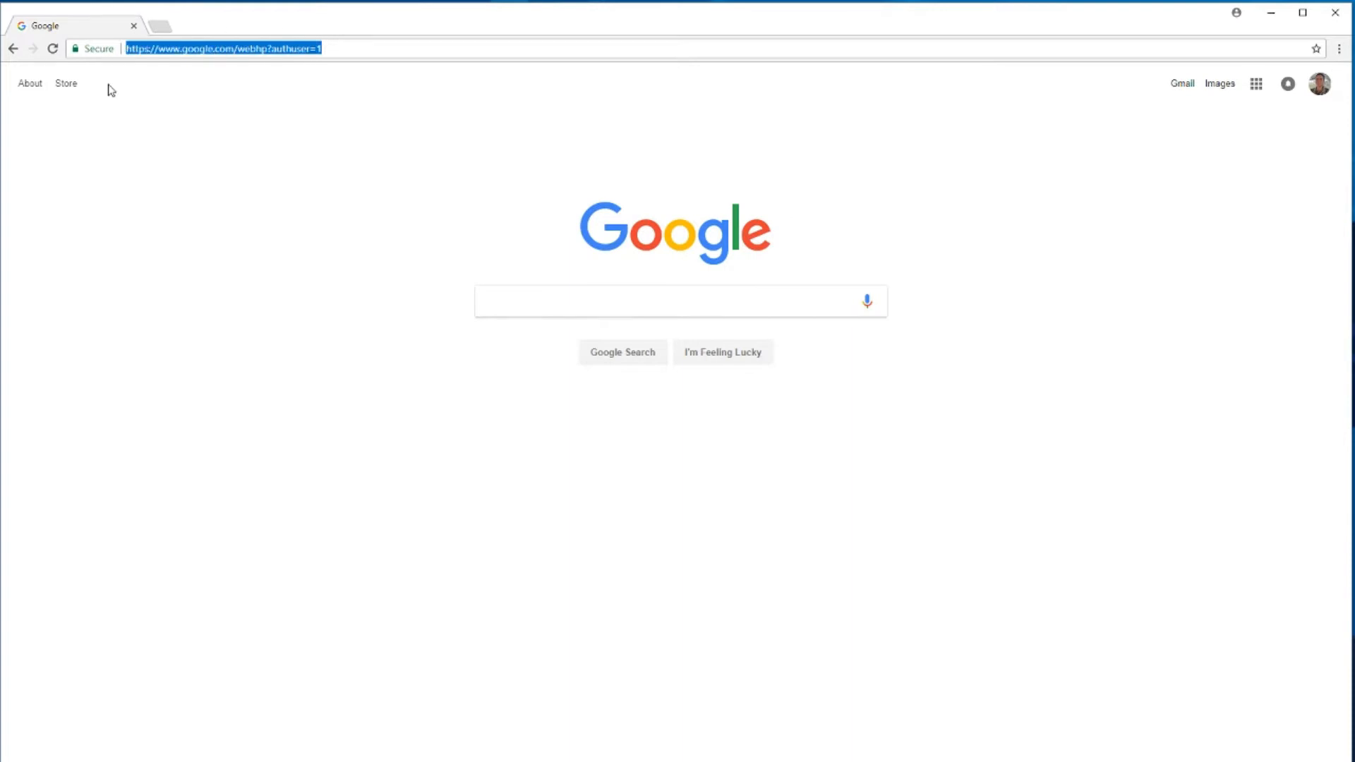
pyautogui.write('panzoi')
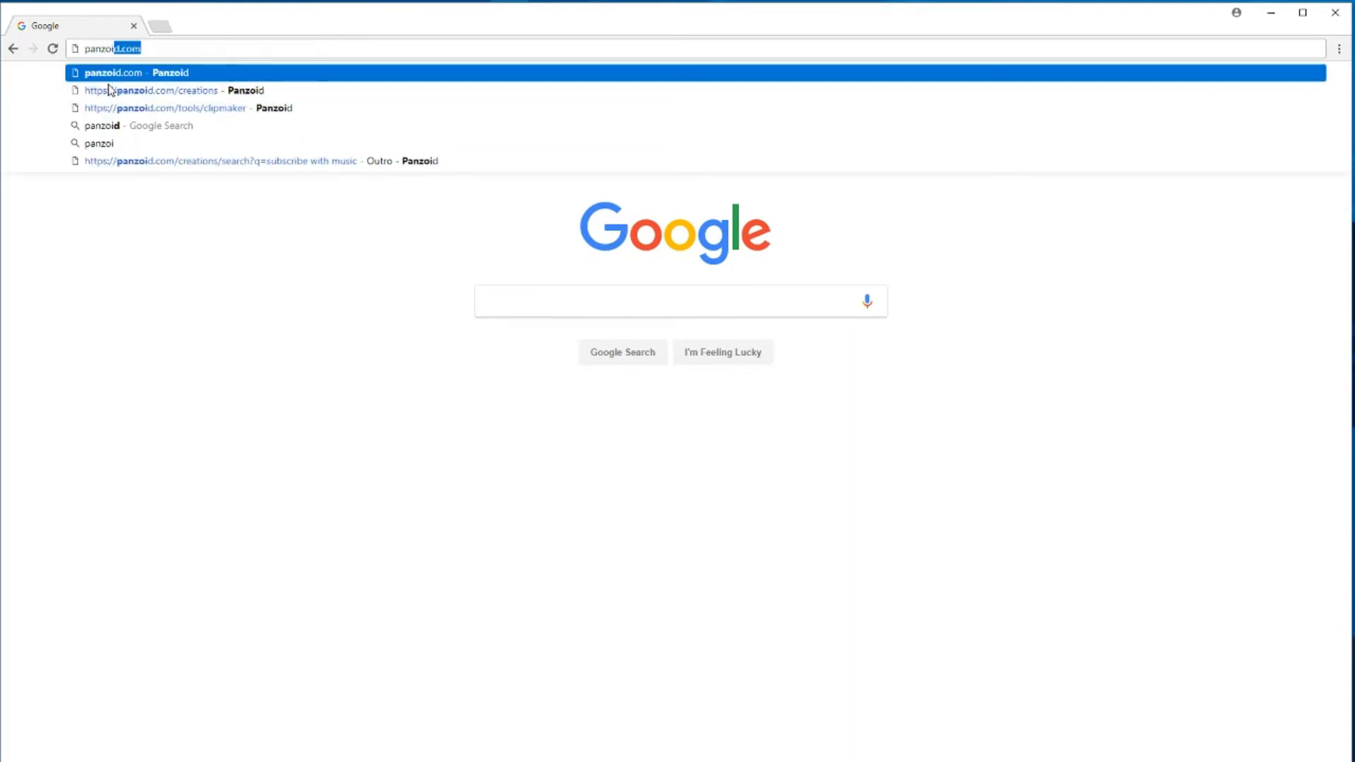
pyautogui.write('d.com')
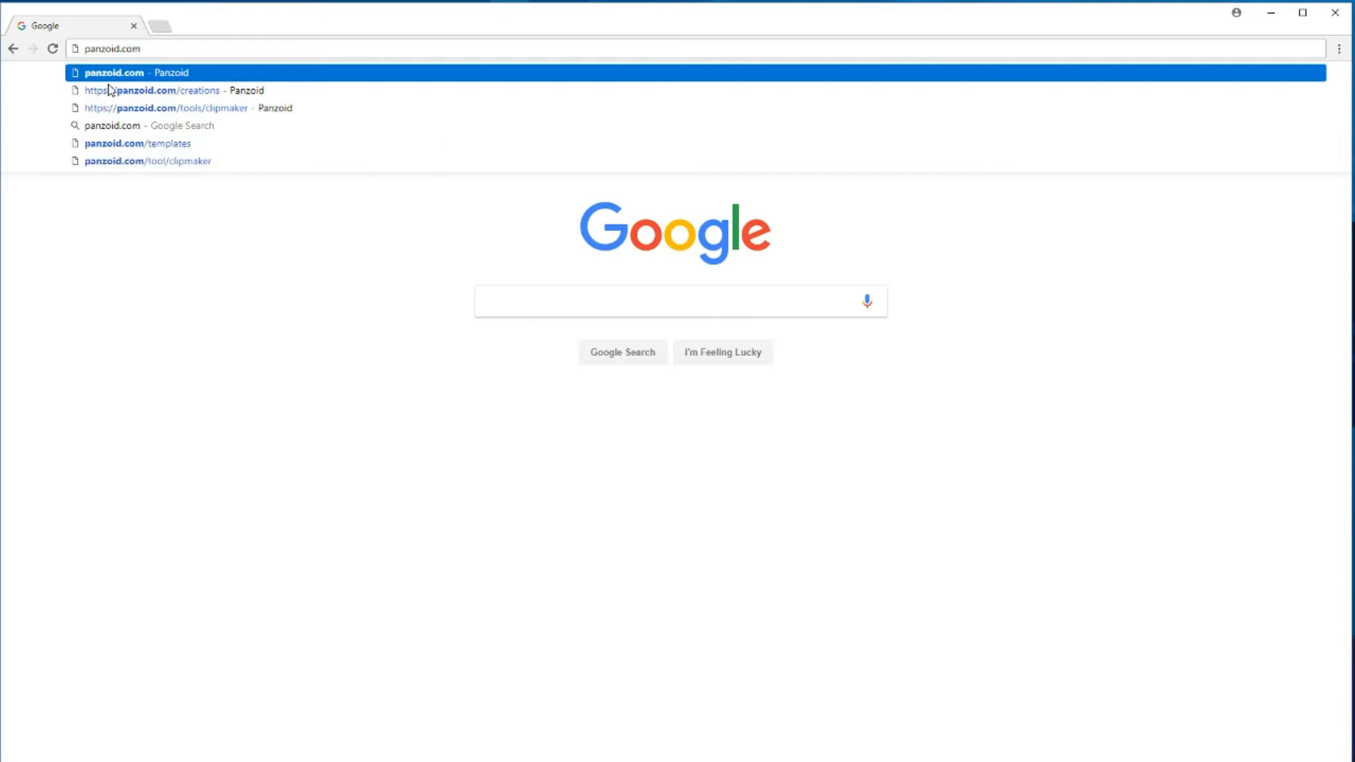
pyautogui.press('Return')
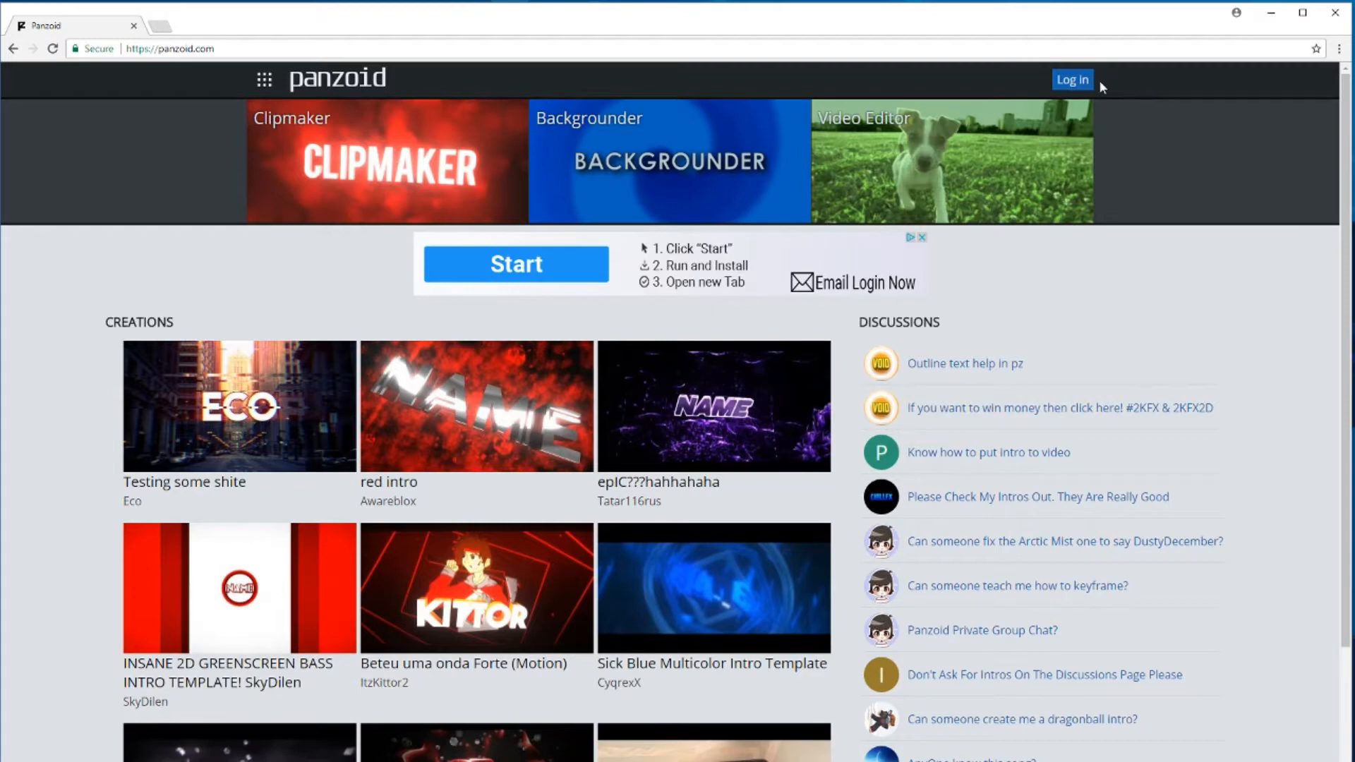
# Log in to Panzoid with a Google account
pyautogui.click(1080, 82)
pyautogui.click(336, 168)
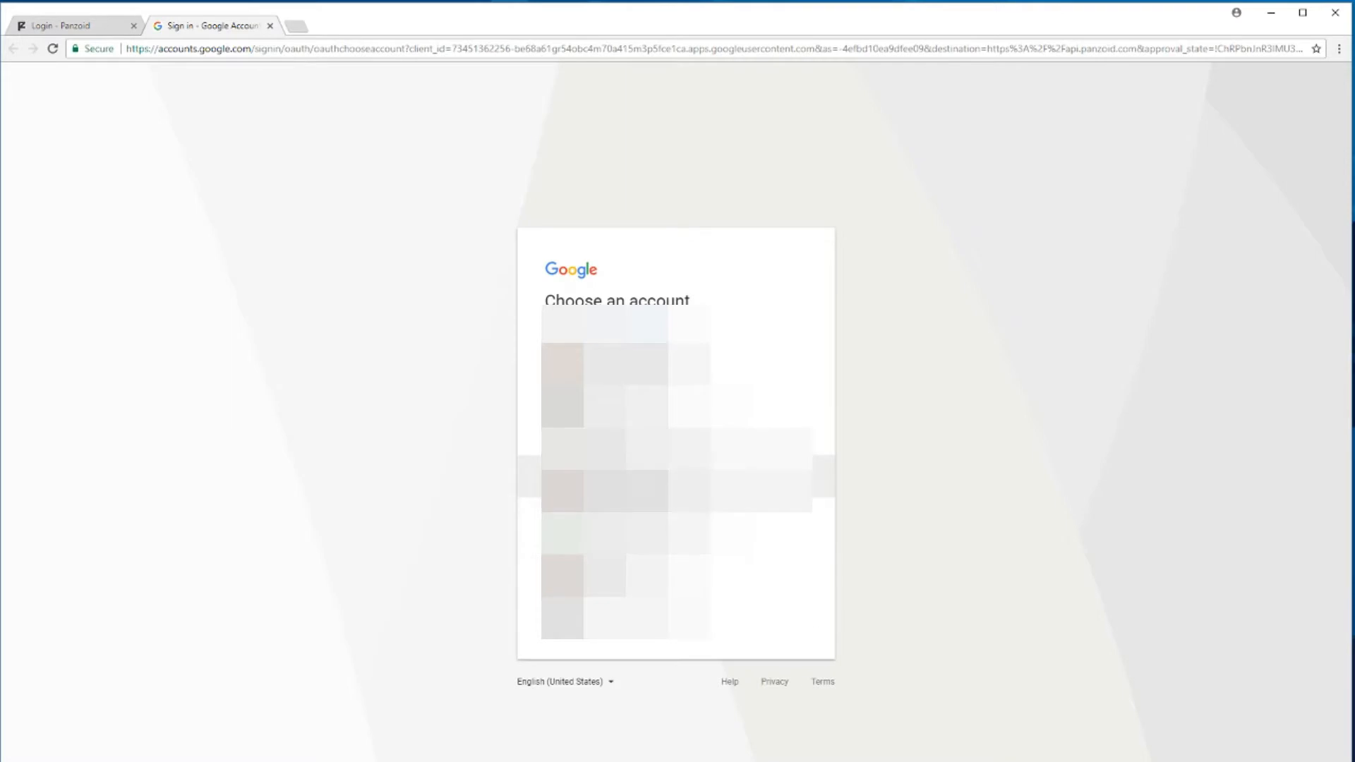
pyautogui.click(635, 477)
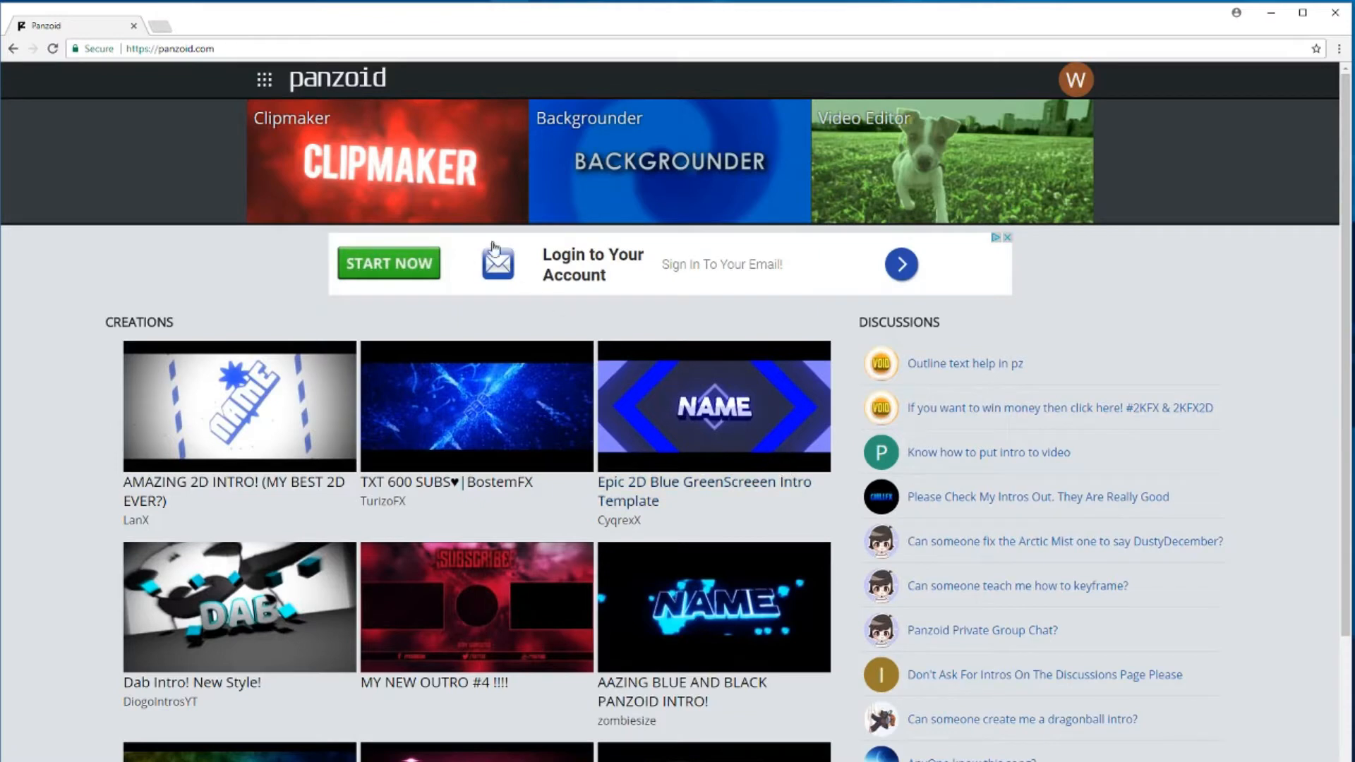
# Open Clipmaker and go through its template list to reach the Creations gallery
pyautogui.click(393, 171)
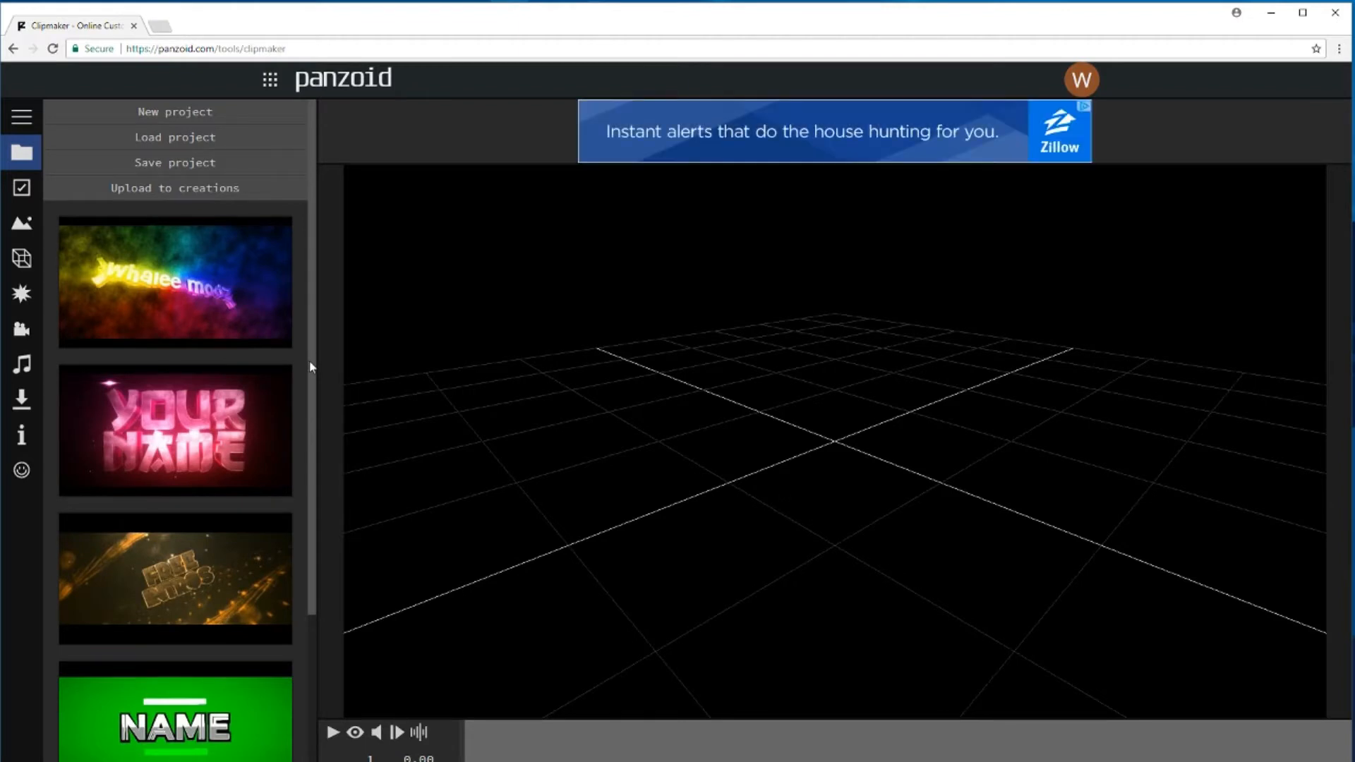
pyautogui.moveTo(309, 360); pyautogui.dragTo(312, 618)
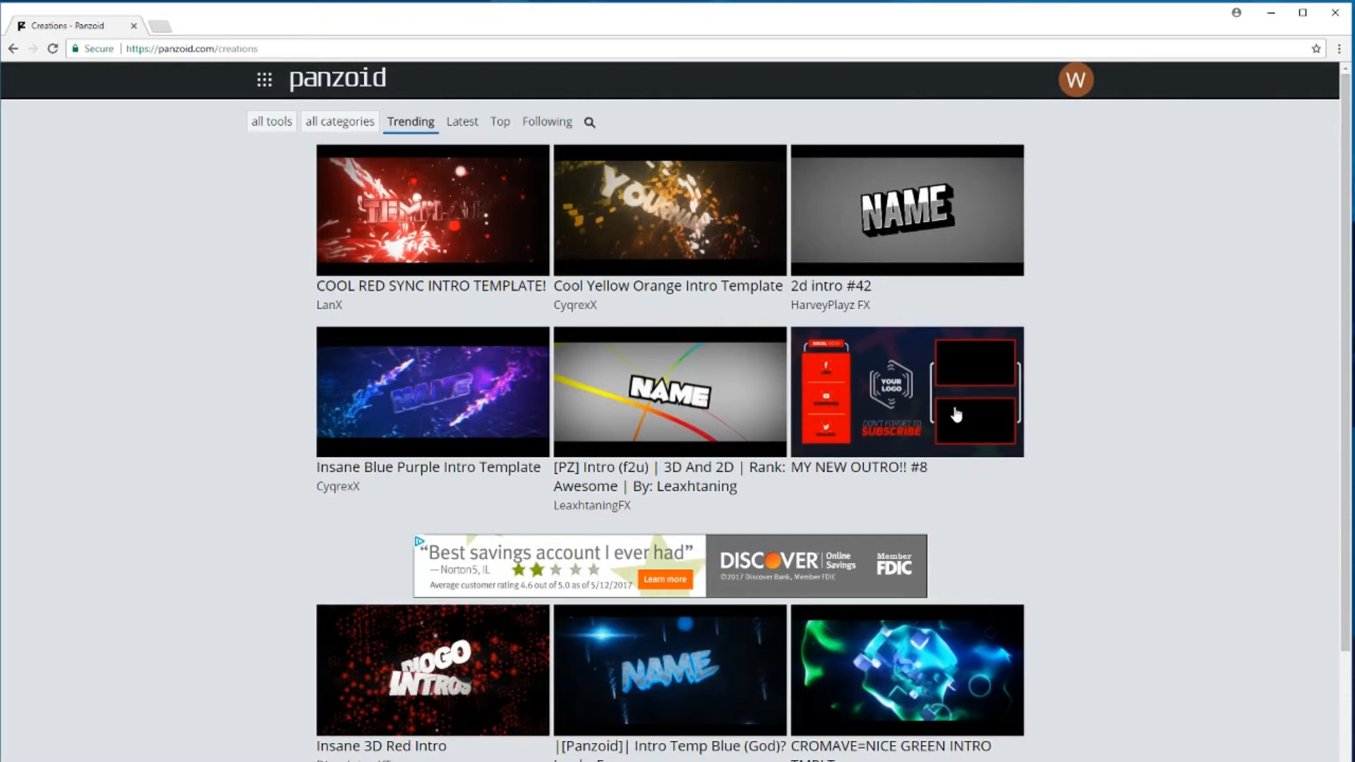
# Browse the trending creations for a suitable intro template
pyautogui.scroll(-2, 1044, 535)
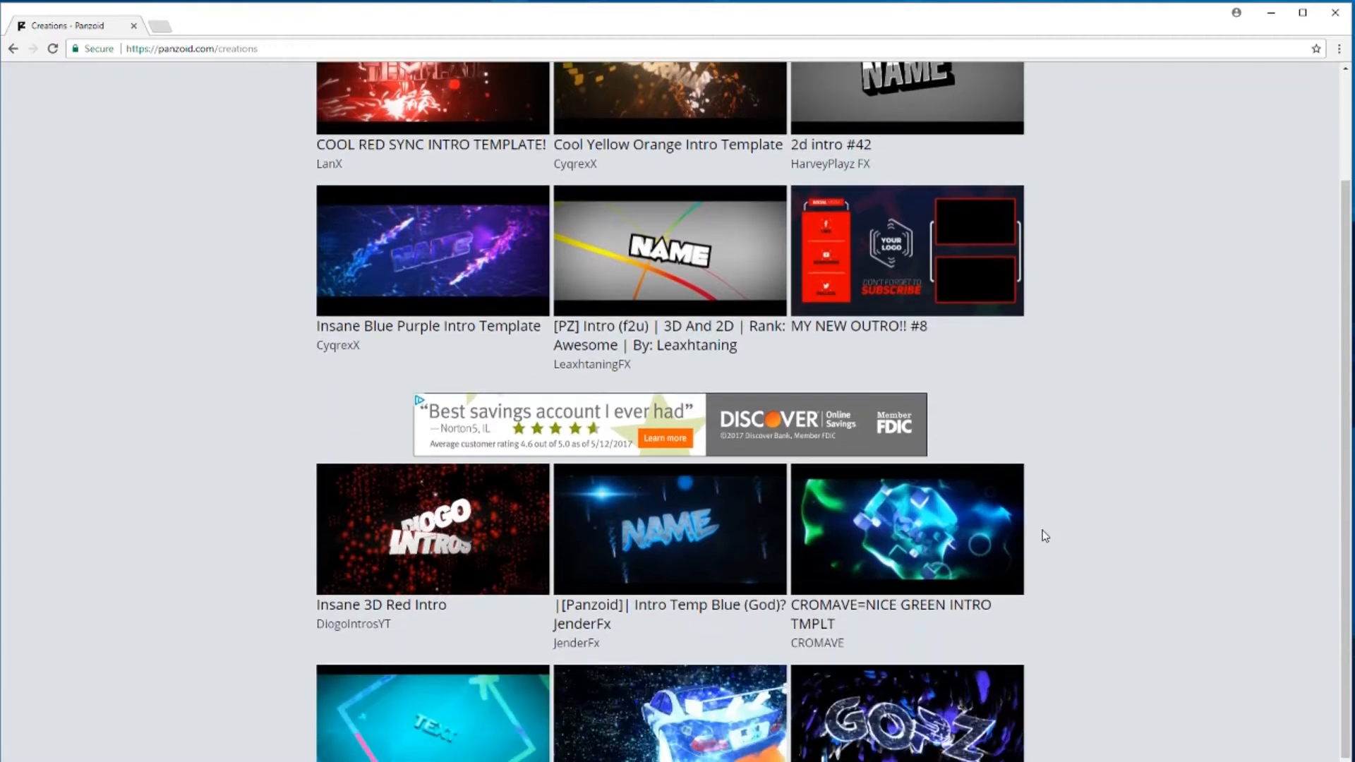
pyautogui.scroll(-1, 1045, 536)
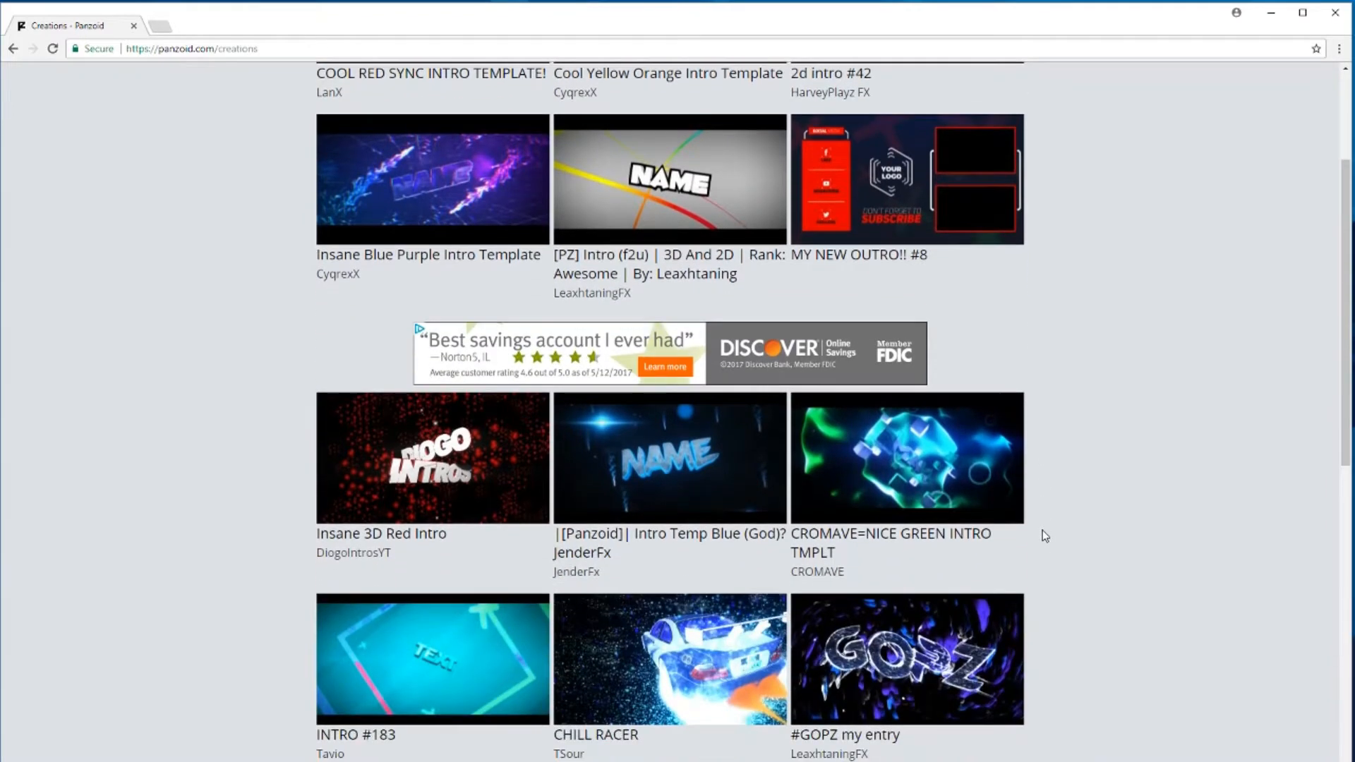
pyautogui.scroll(-3, 1045, 536)
pyautogui.scroll(-3, 1046, 536)
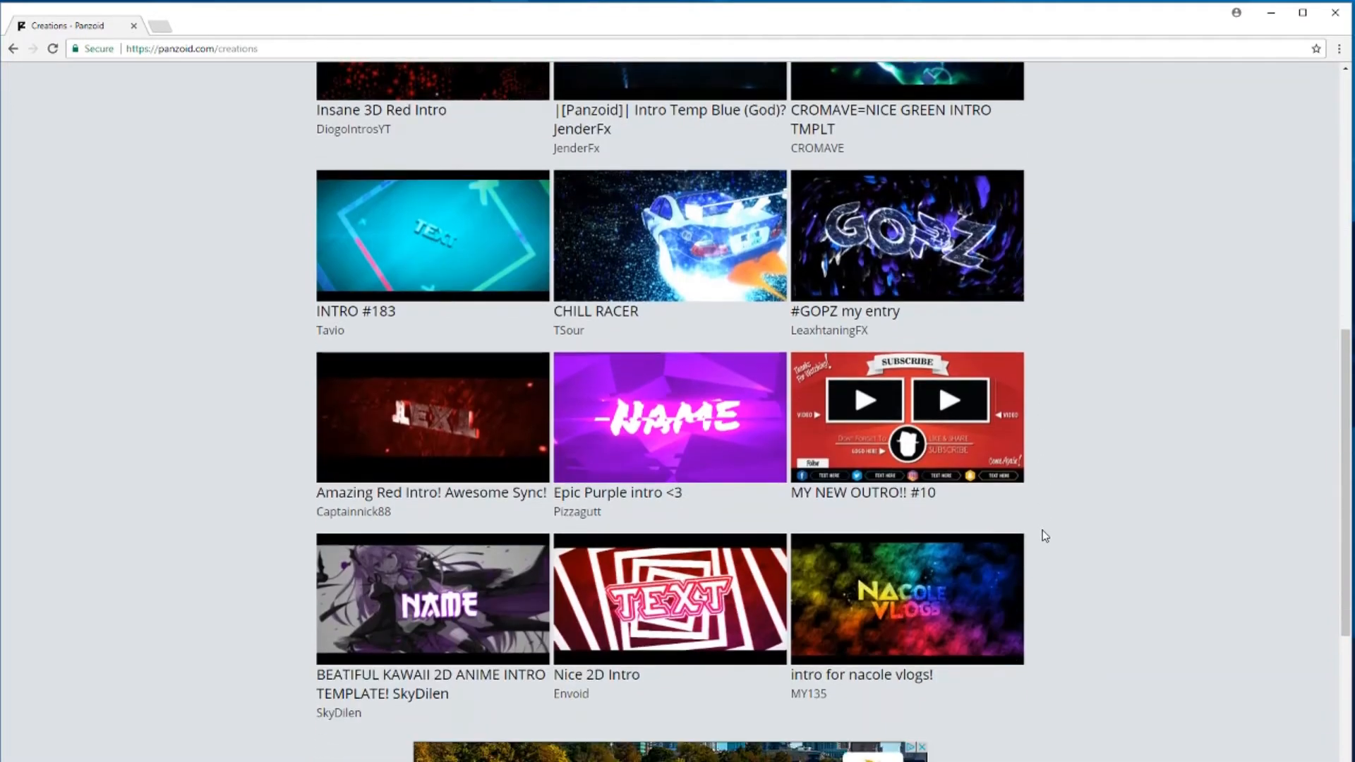
pyautogui.scroll(-3, 1046, 536)
pyautogui.scroll(-3, 1045, 535)
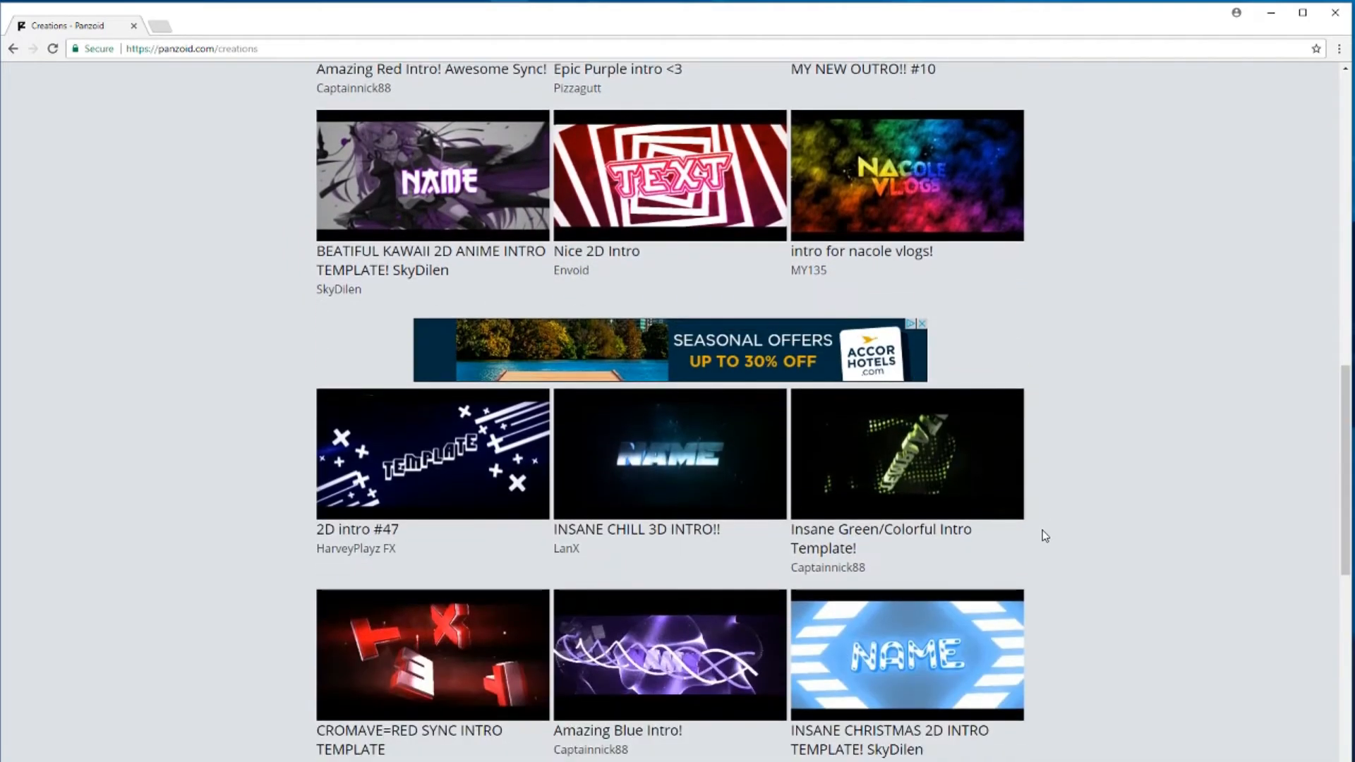
pyautogui.scroll(-3, 1045, 536)
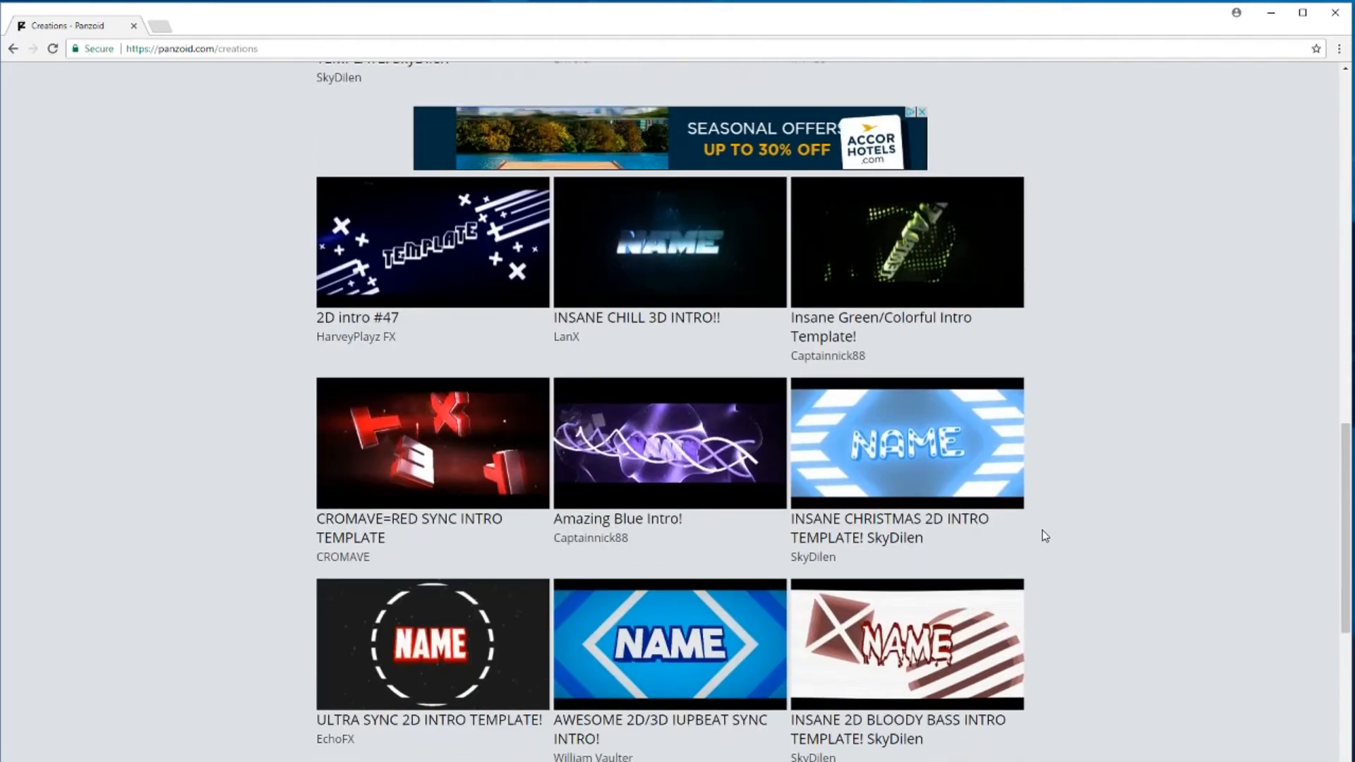
pyautogui.scroll(-1, 1046, 535)
pyautogui.scroll(-1, 1046, 536)
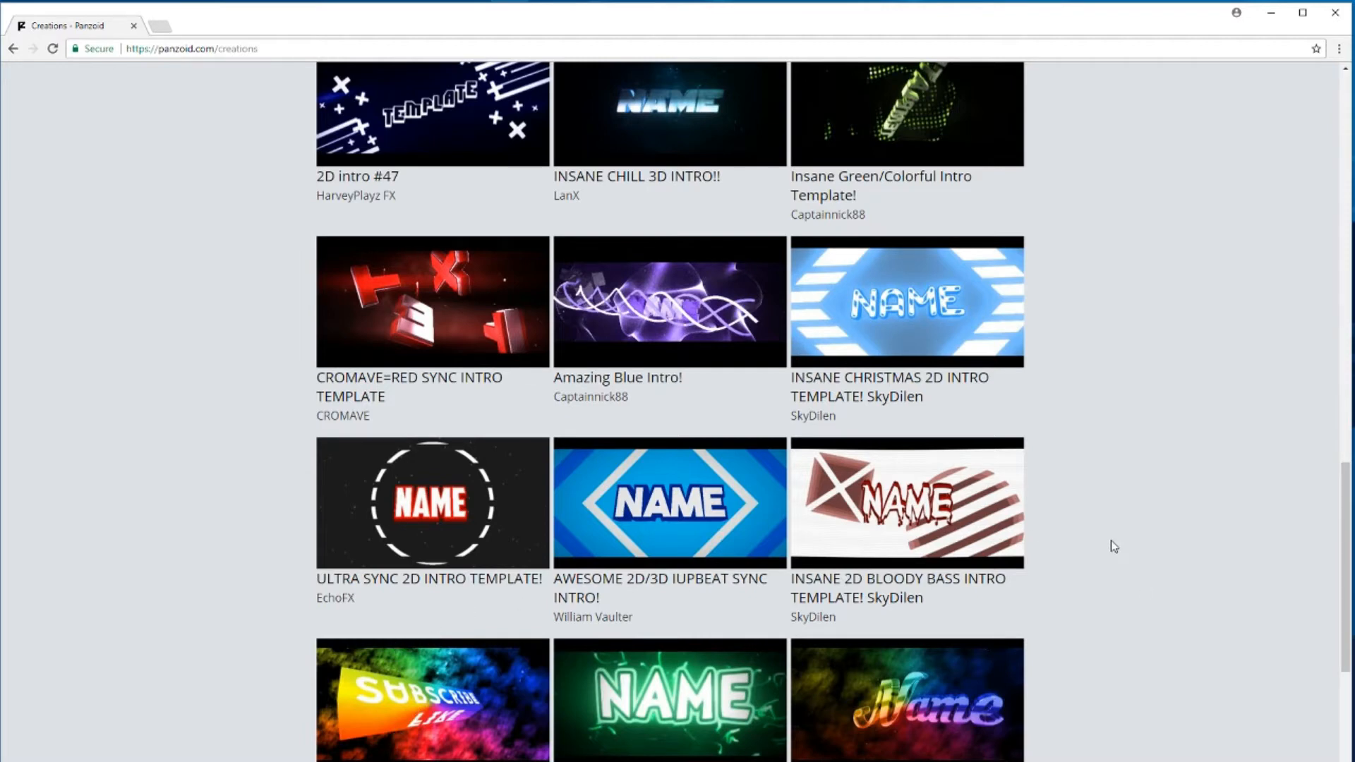
pyautogui.scroll(-2, 1111, 548)
pyautogui.scroll(-3, 1113, 547)
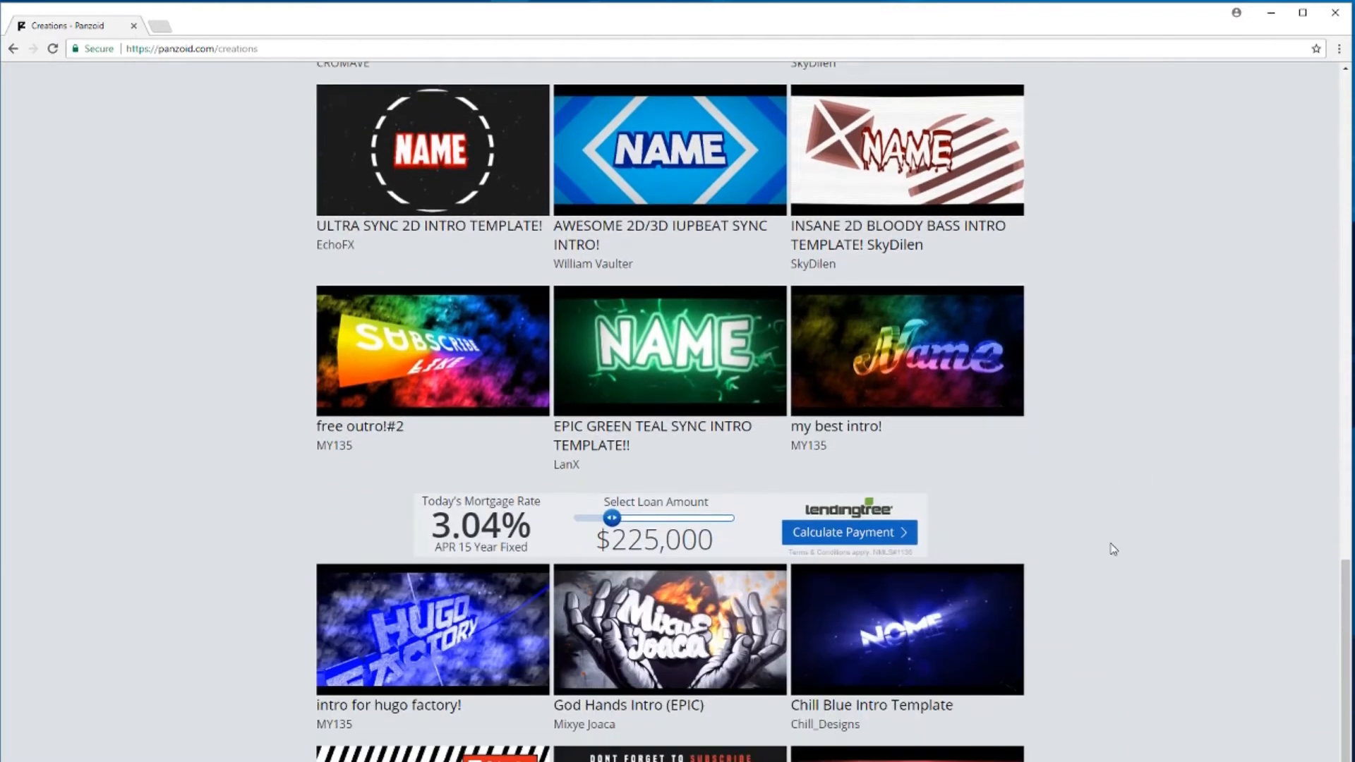
pyautogui.scroll(-2, 1114, 549)
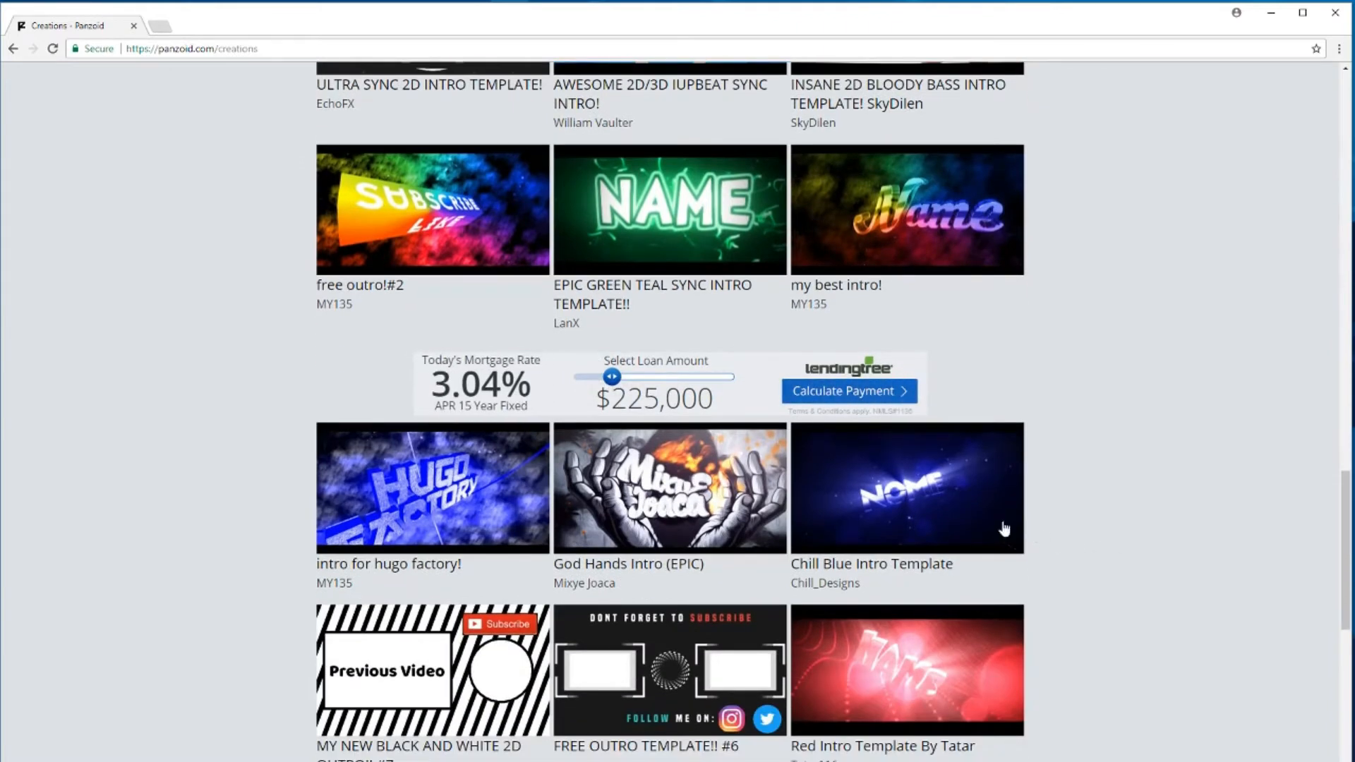
# From the God Hands Intro (EPIC) page, choose COOL FOREST INTRO (INSANE) and open it in Clipmaker
pyautogui.click(671, 498)
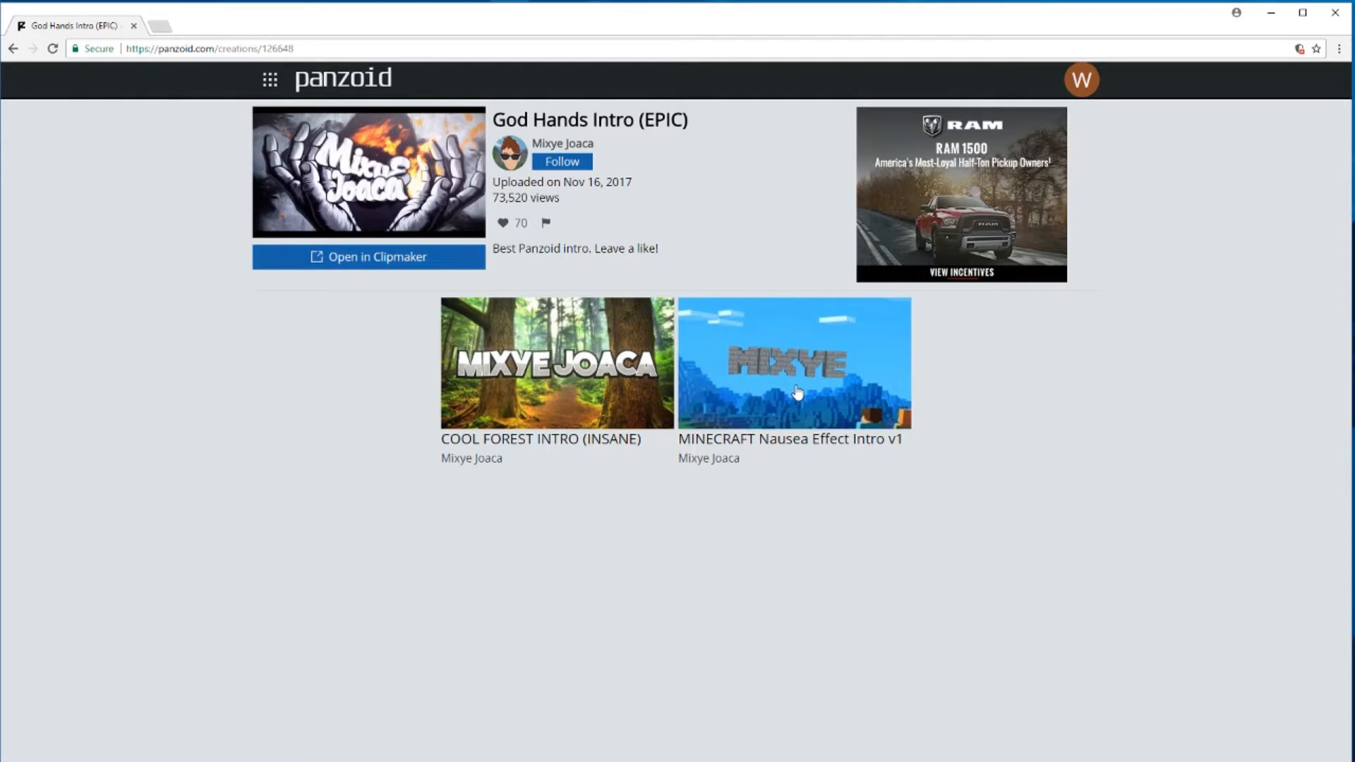
pyautogui.click(567, 375)
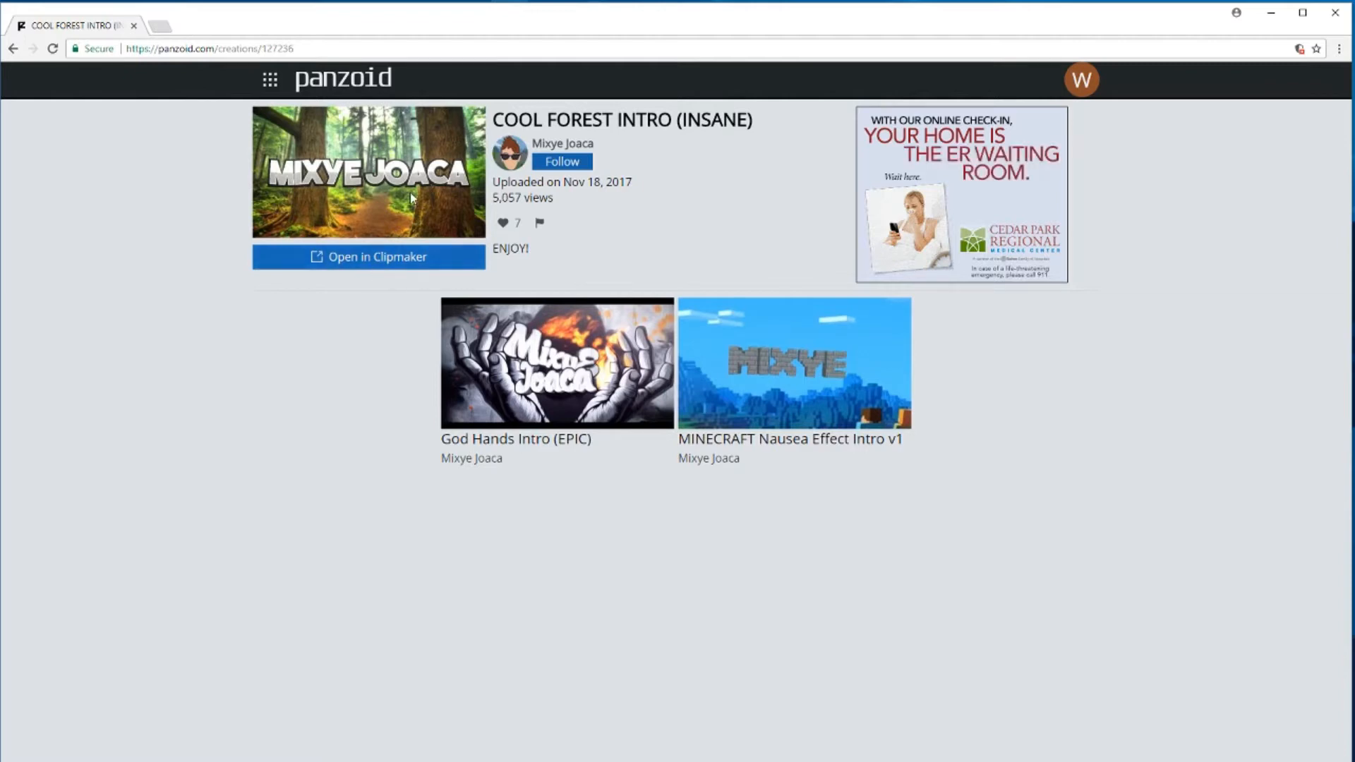
pyautogui.click(376, 258)
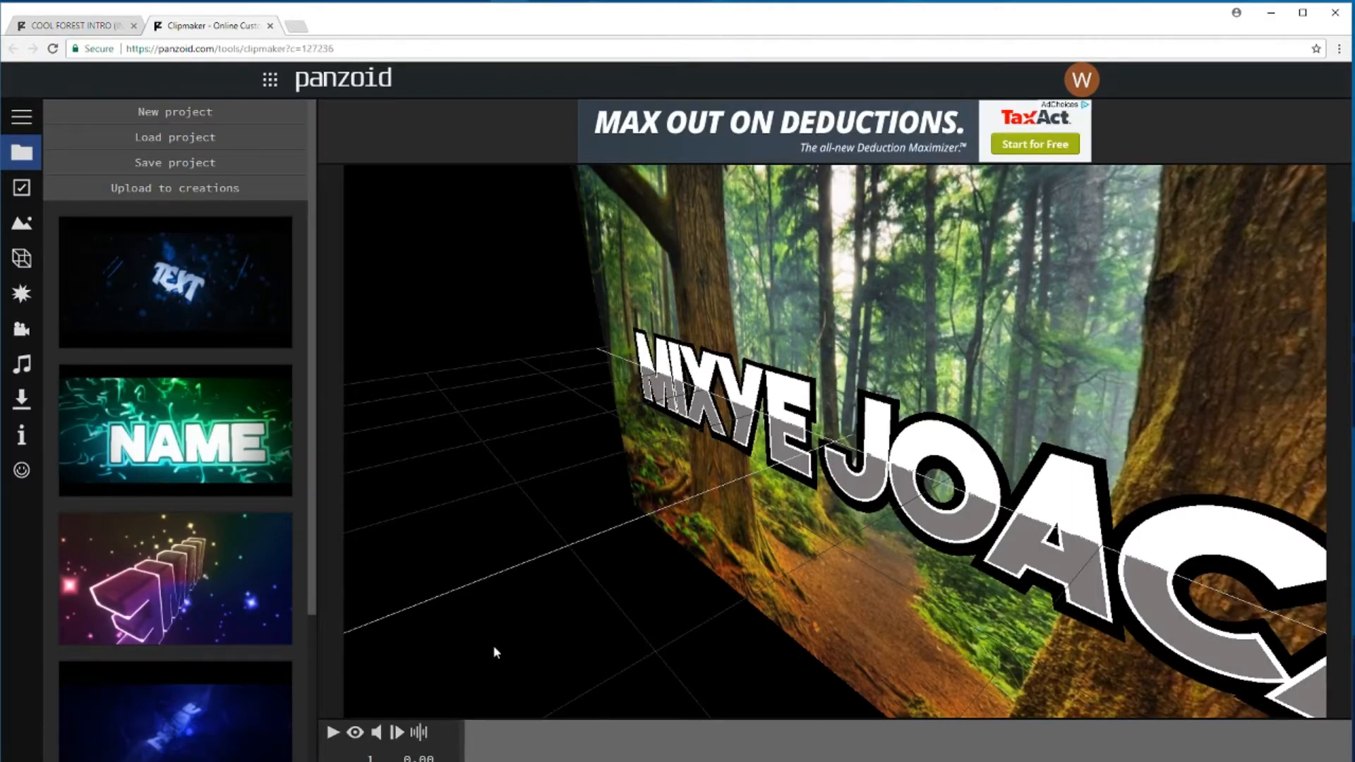
# Switch the viewport to the intro's camera view, play the forest intro and pause it
pyautogui.click(356, 733)
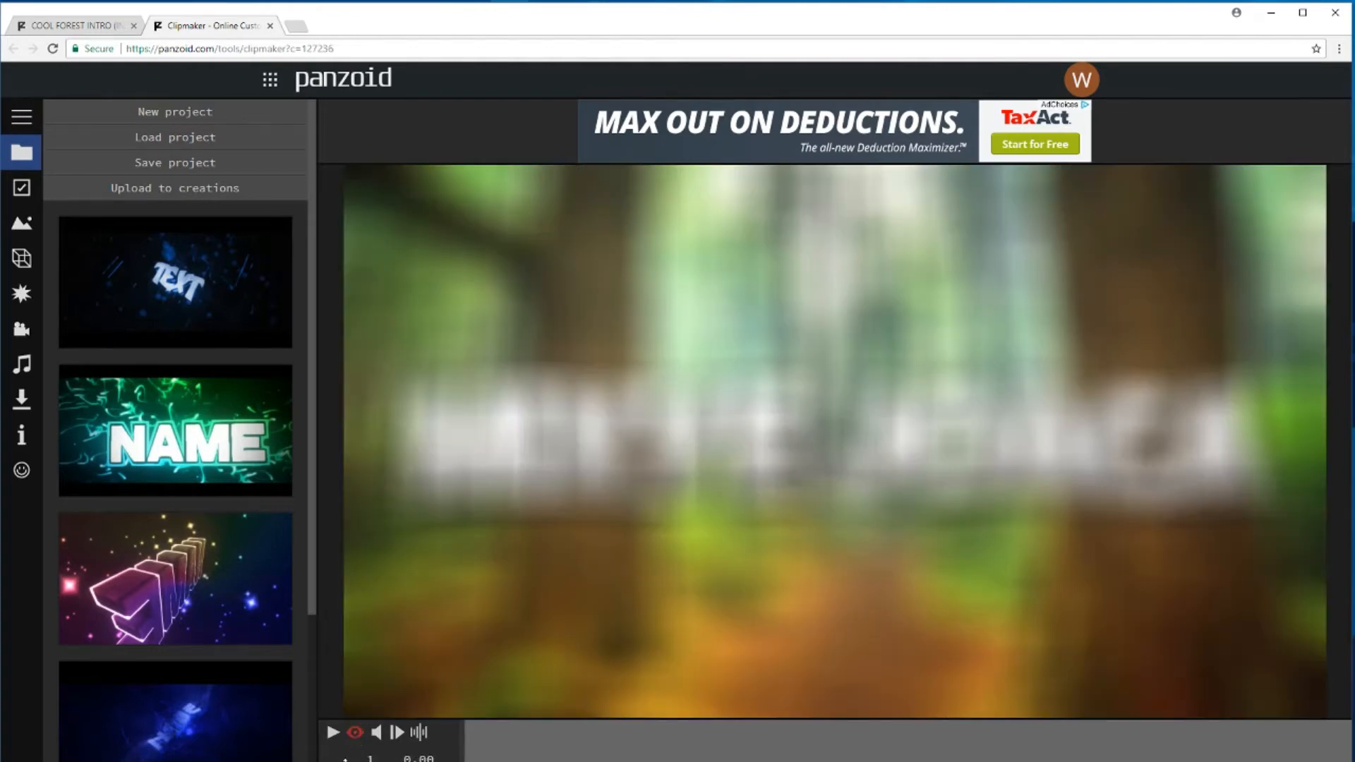
pyautogui.click(334, 734)
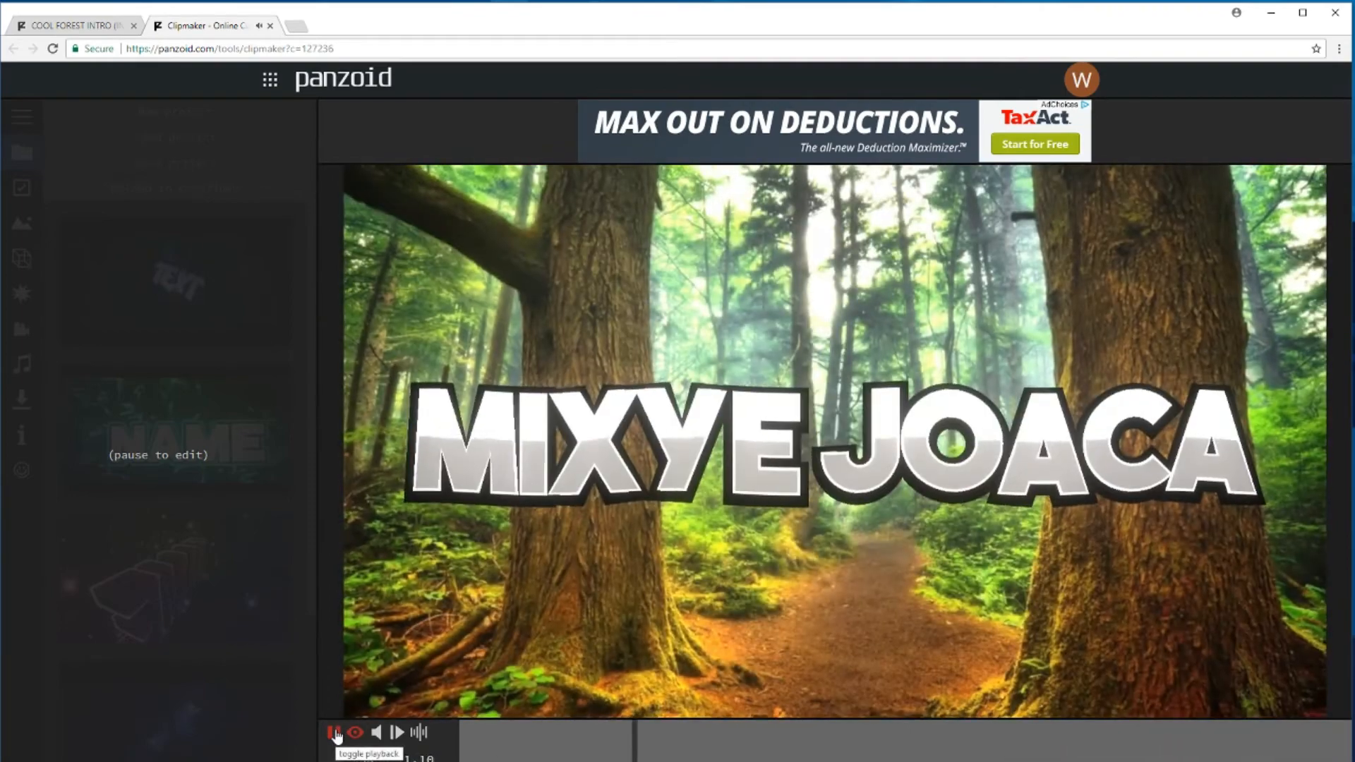
pyautogui.click(336, 734)
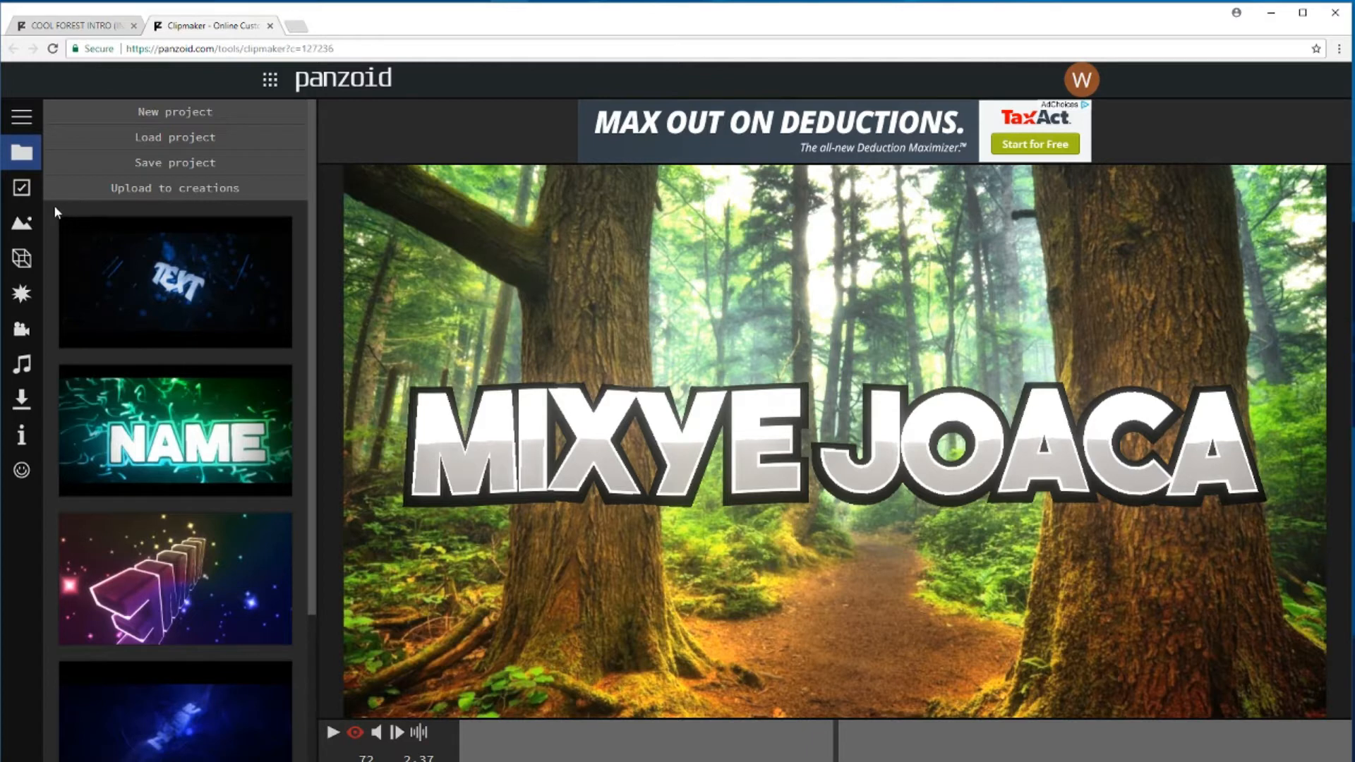
# Set the video resolution to 1920x1080 (1080p) and the length to 9.0 seconds
pyautogui.click(22, 189)
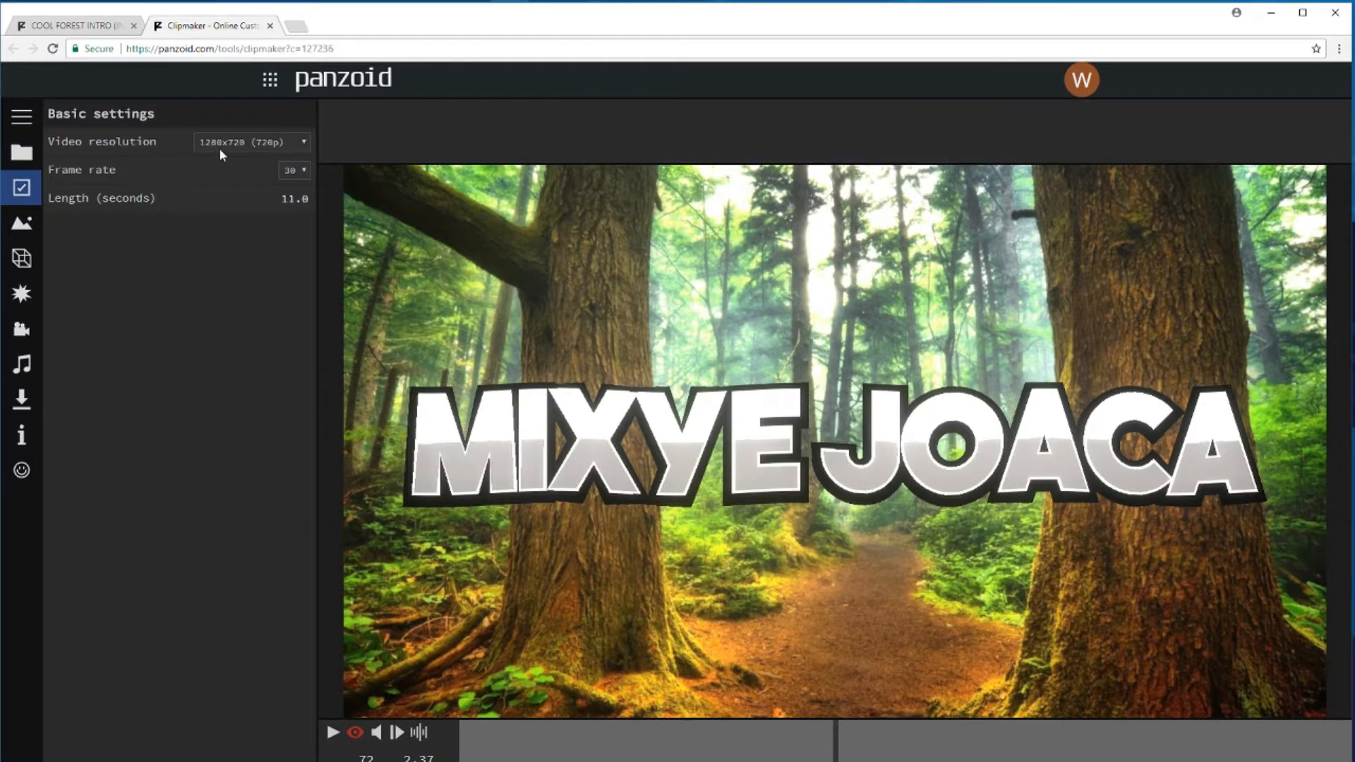
pyautogui.click(305, 143)
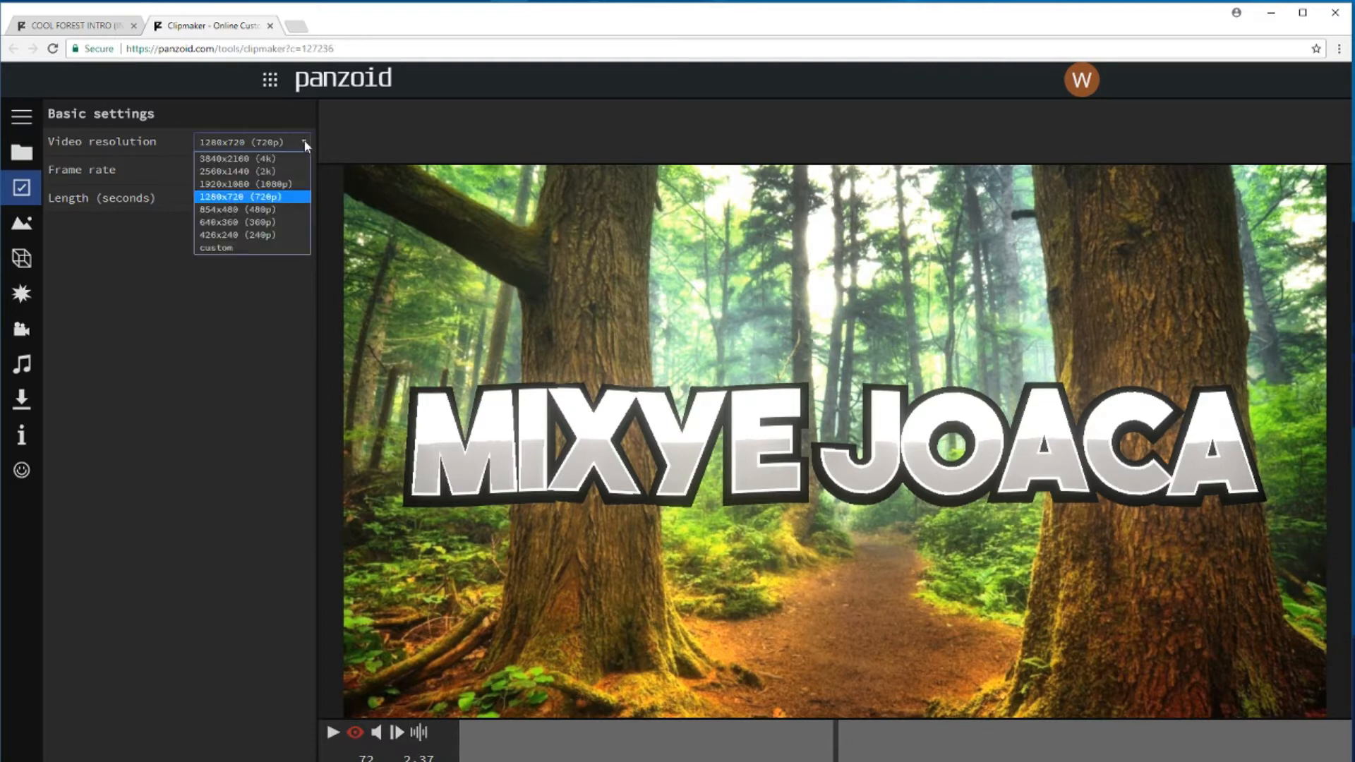
pyautogui.click(246, 184)
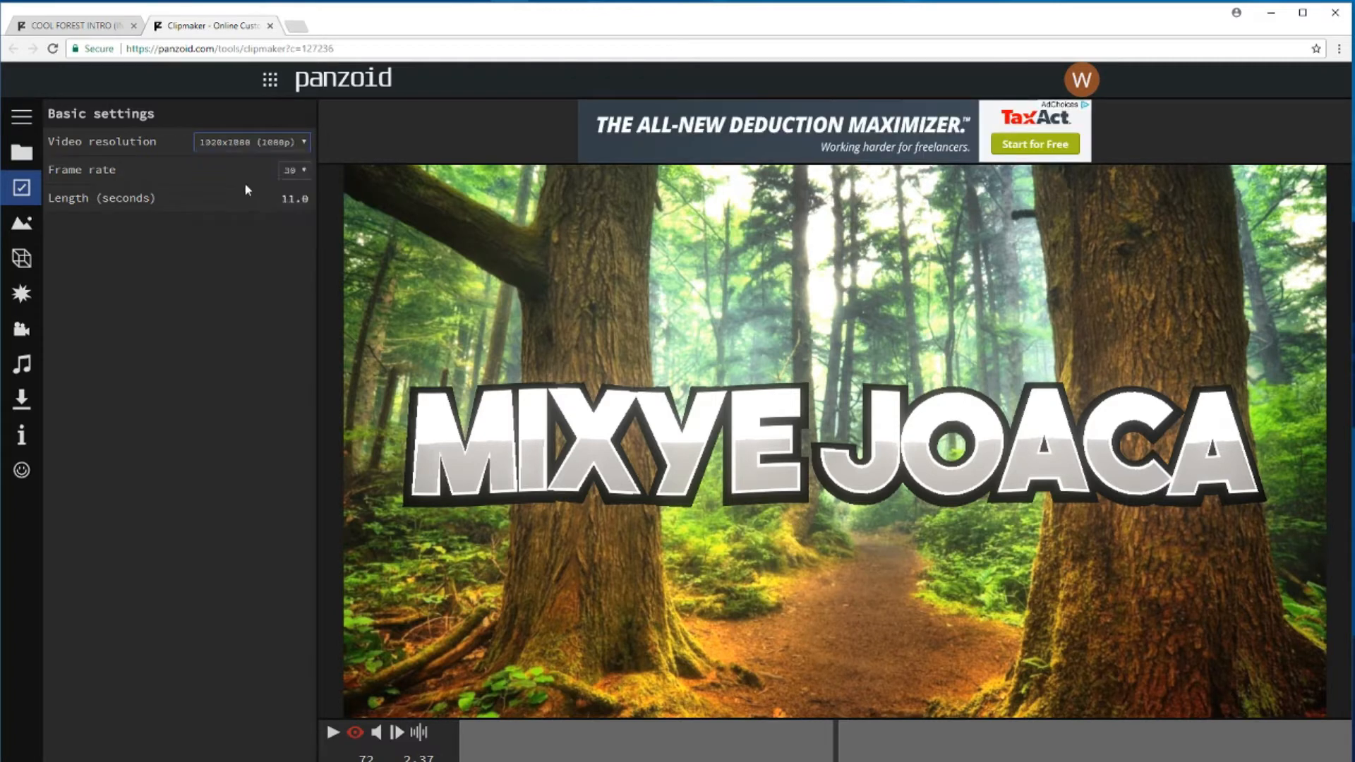
pyautogui.click(290, 201)
pyautogui.press('Return')
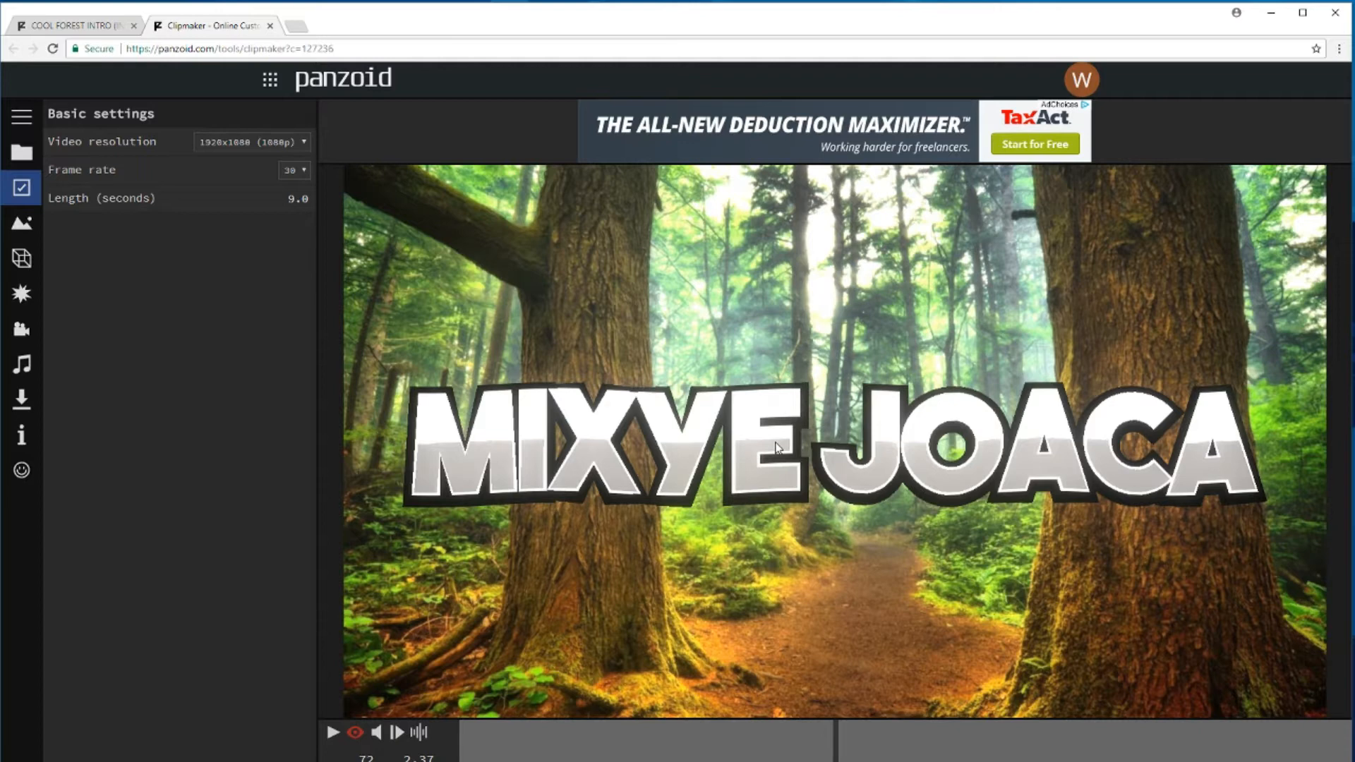
# Replace the text of the first MIXYE JOACA 3D text object with "Youtube with WilRob"
pyautogui.click(22, 259)
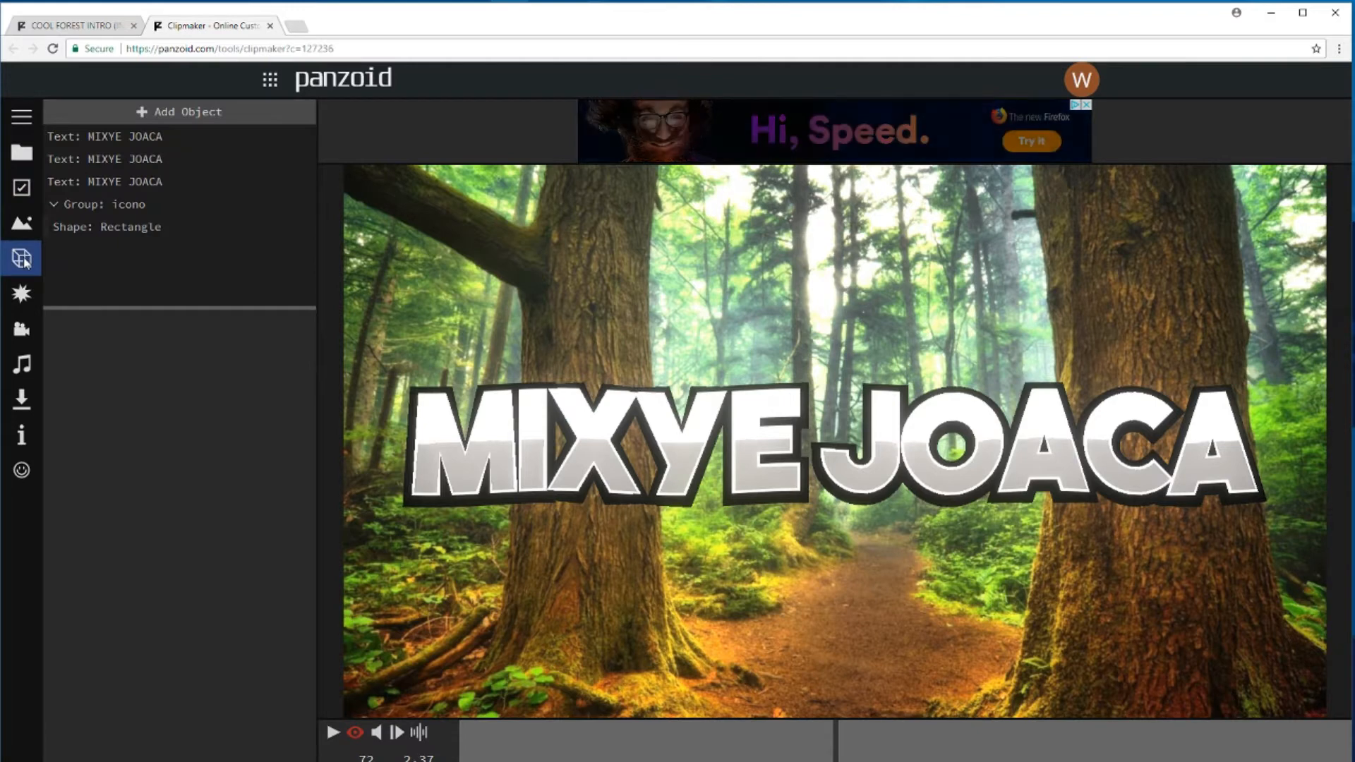
pyautogui.click(110, 134)
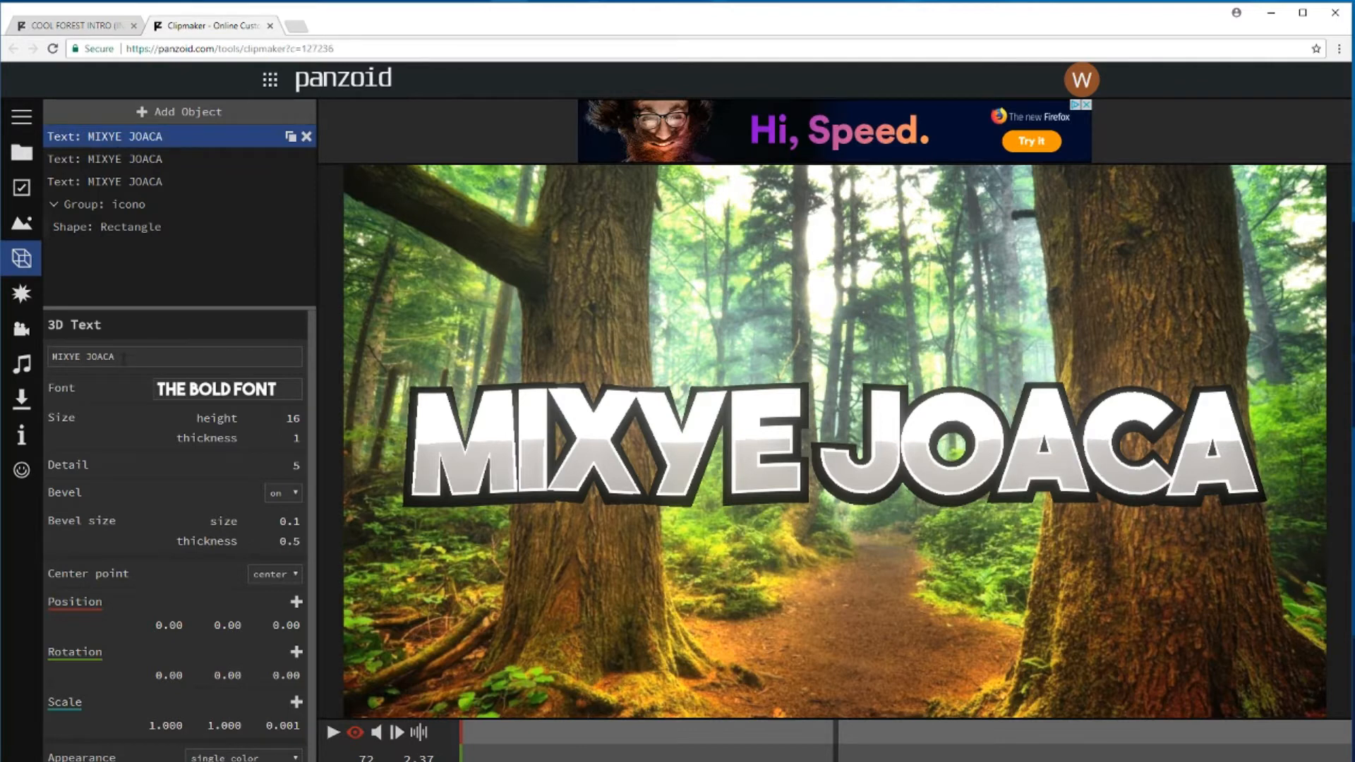
pyautogui.moveTo(124, 358); pyautogui.dragTo(46, 357)
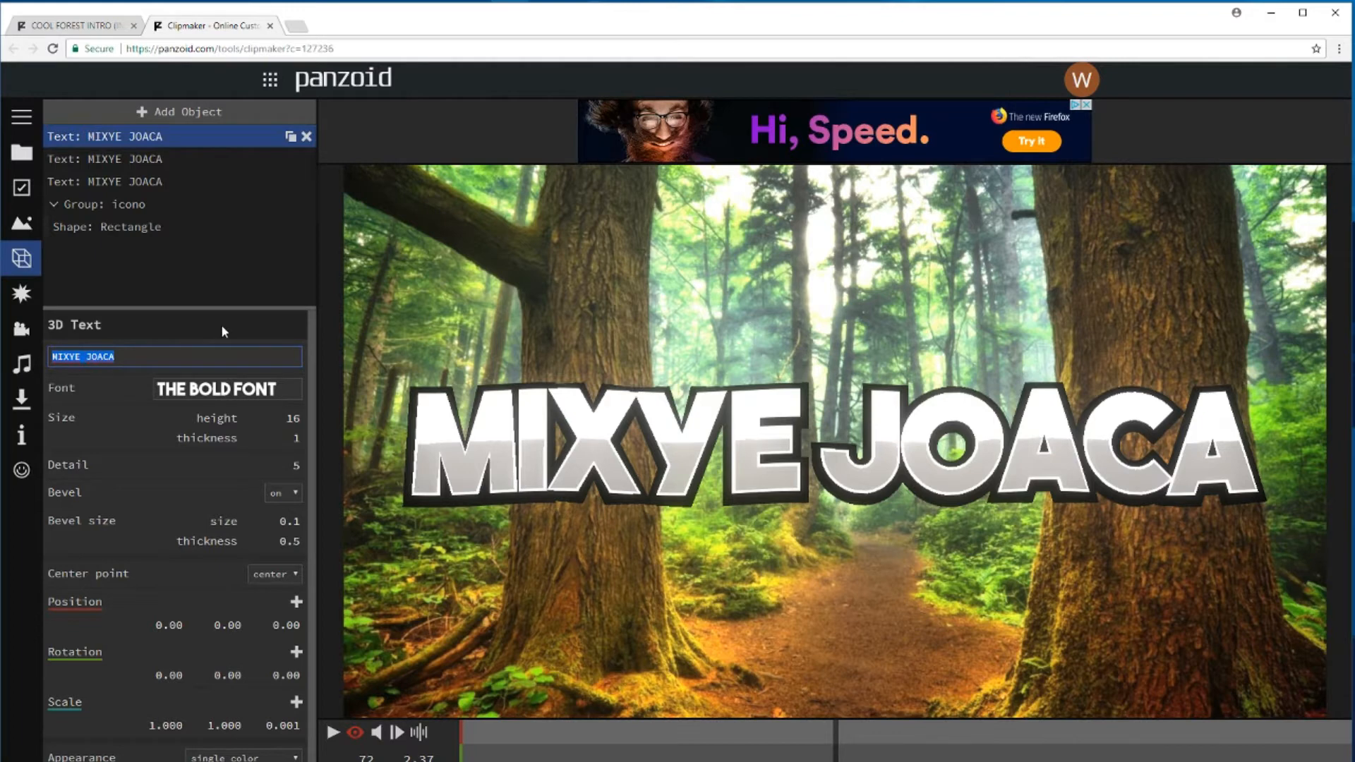
pyautogui.write('Youtu')
pyautogui.write('be')
pyautogui.write(' with Wi')
pyautogui.write('ll')
pyautogui.press('BackSpace')
pyautogui.press('BackSpace')
pyautogui.write('lRob')
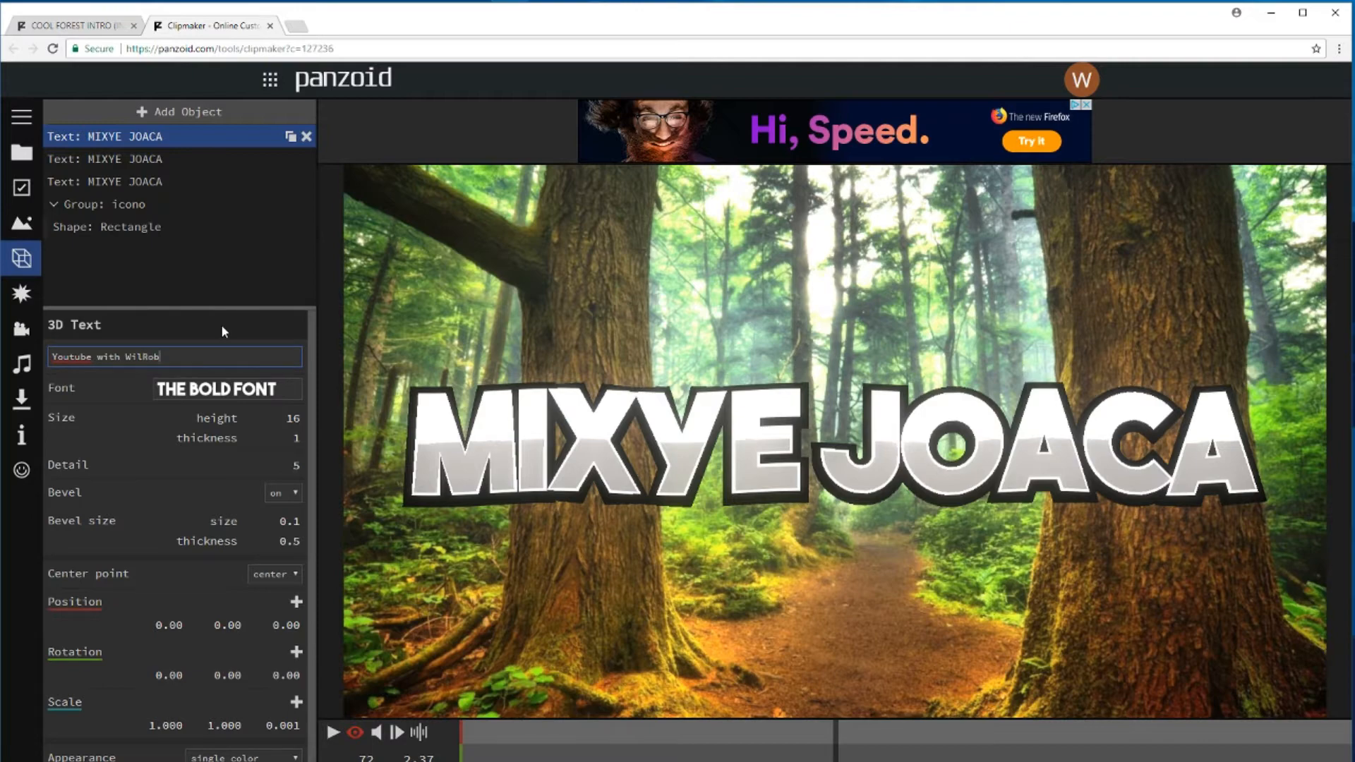
pyautogui.press('Return')
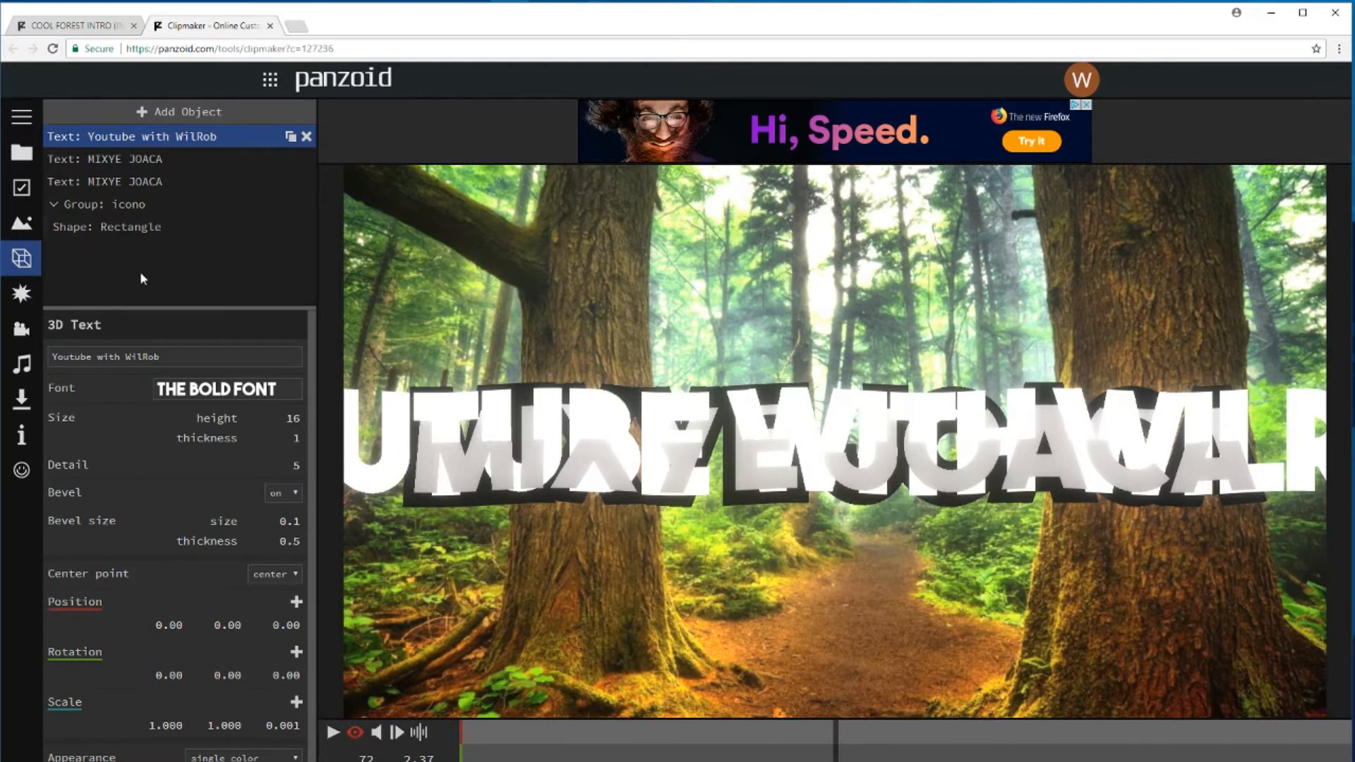
# Replace the text of the second 3D text object with "Youtube with WilRob"
pyautogui.click(142, 161)
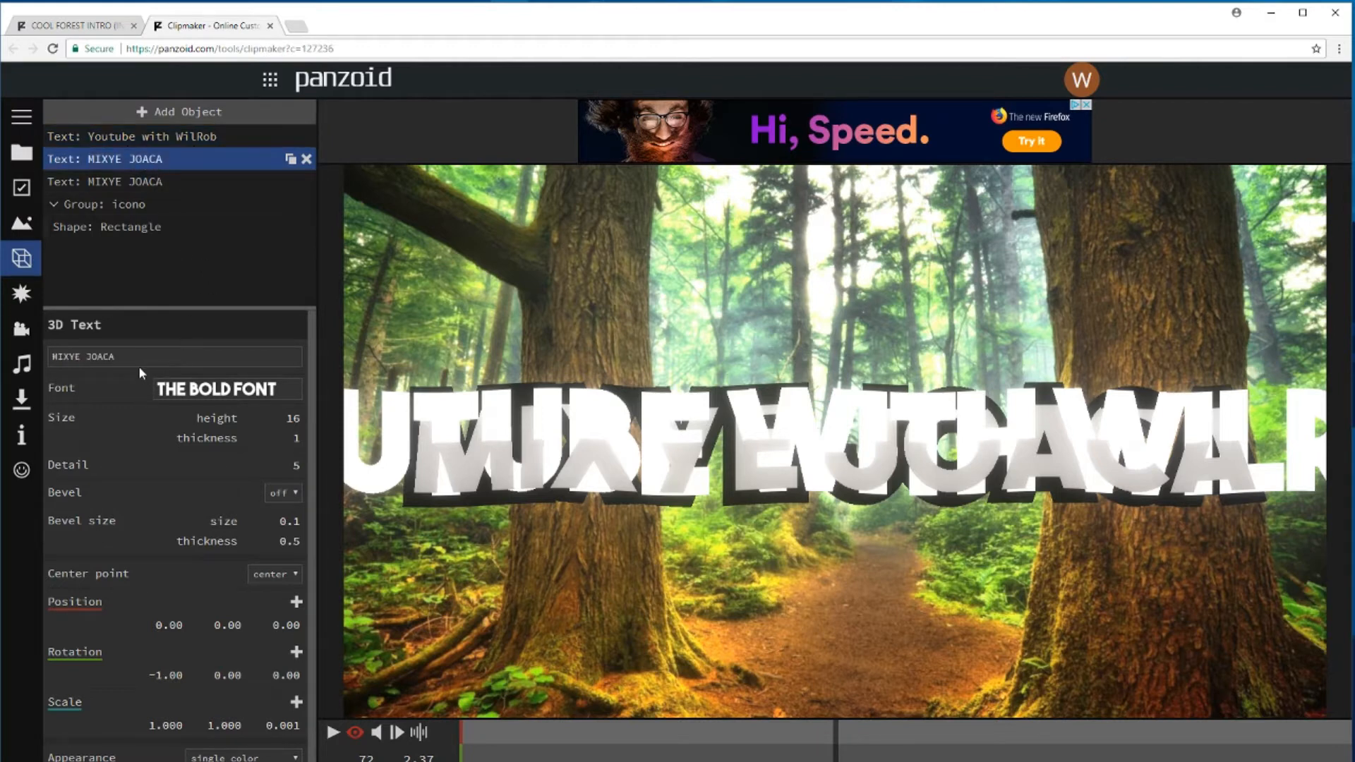
pyautogui.moveTo(115, 357); pyautogui.dragTo(33, 361)
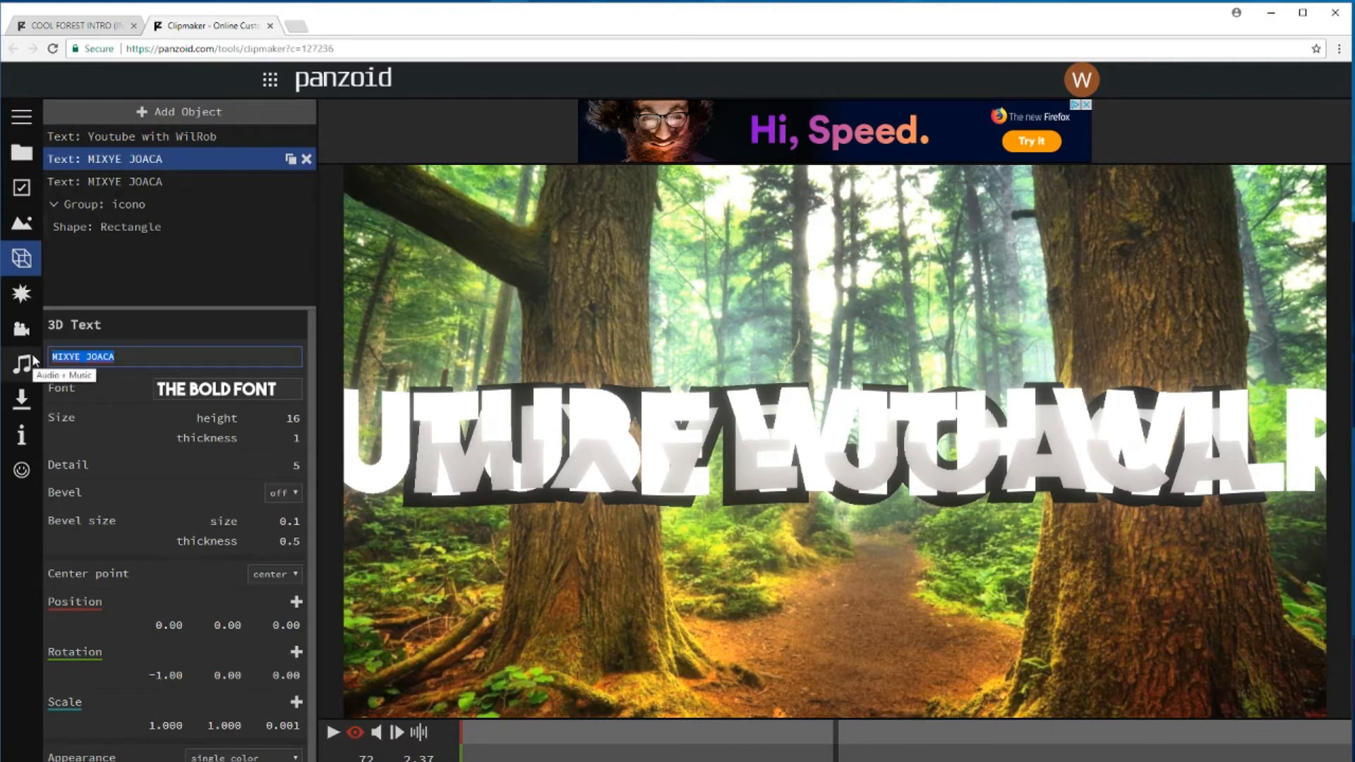
pyautogui.write('Youtube w')
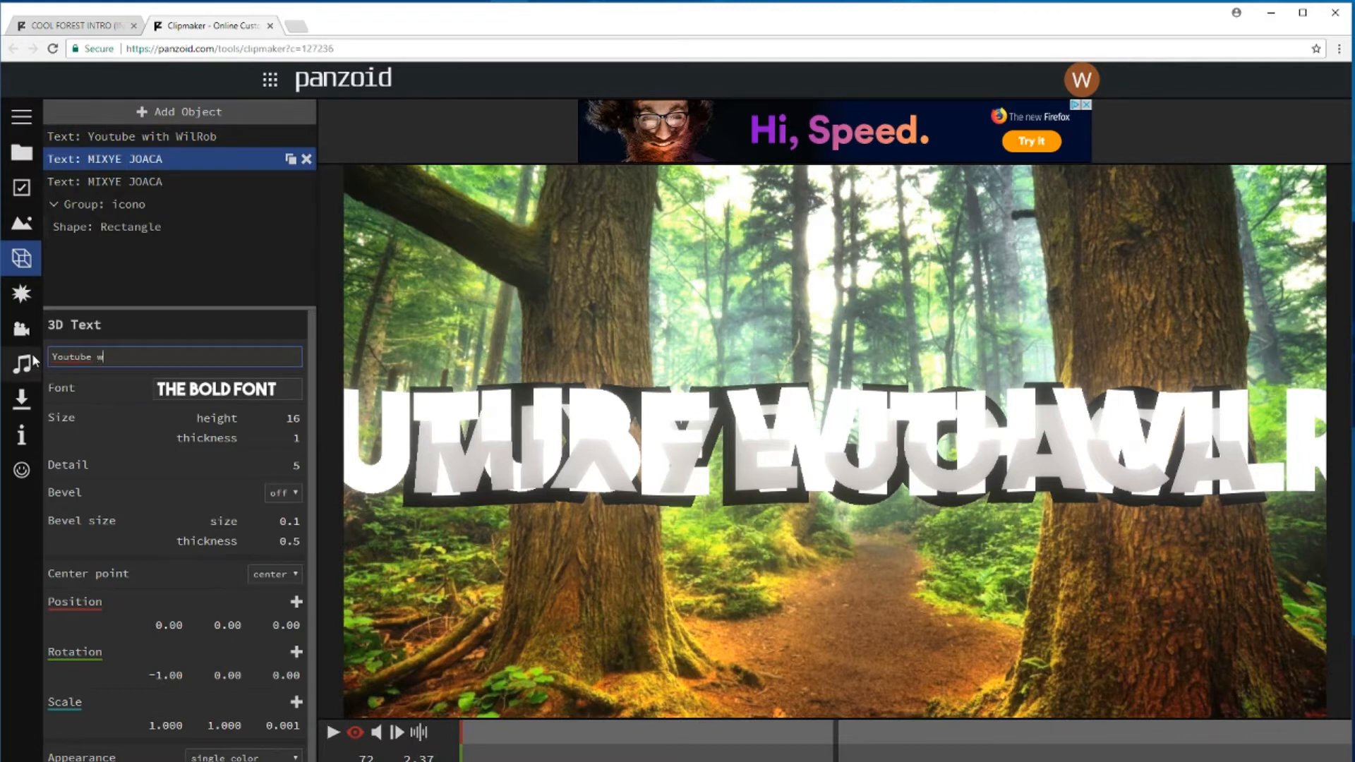
pyautogui.write('ith ')
pyautogui.write('Wilro')
pyautogui.write('Rob')
pyautogui.press('Return')
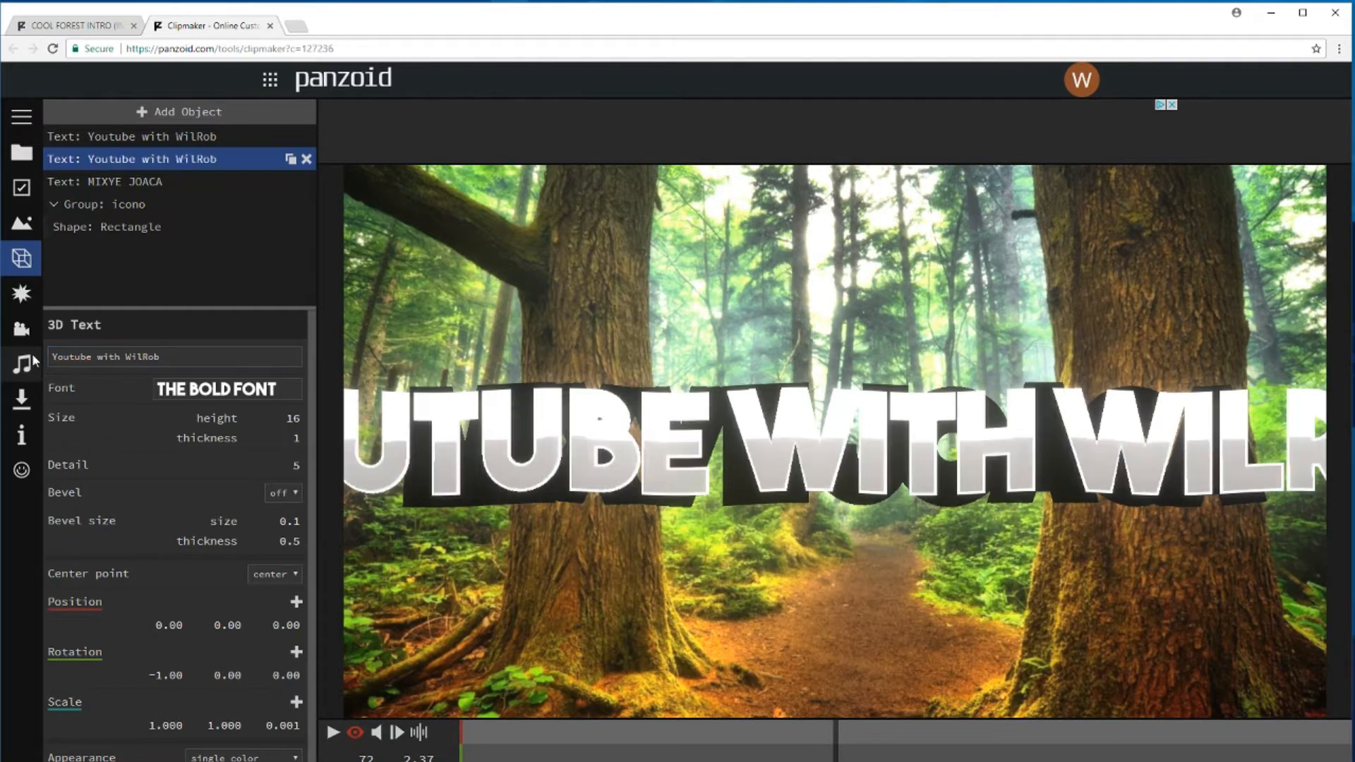
# Replace the text of the remaining MIXYE JOACA 3D text object with "Please Subscribe Now"
pyautogui.click(171, 182)
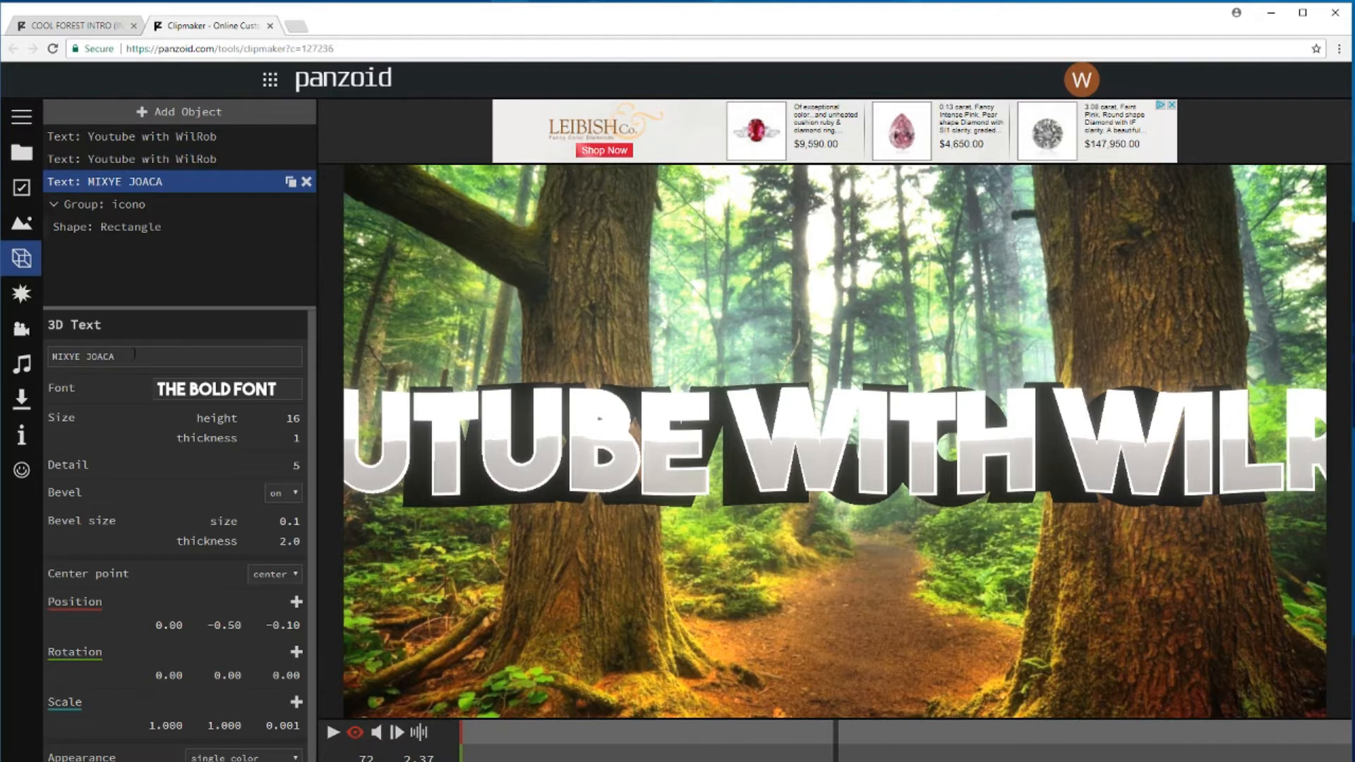
pyautogui.click(134, 354)
pyautogui.press('BackSpace')
pyautogui.press('BackSpace')
pyautogui.press('BackSpace')
pyautogui.press('BackSpace')
pyautogui.press('BackSpace')
pyautogui.press('BackSpace')
pyautogui.press('BackSpace')
pyautogui.press('BackSpace')
pyautogui.press('BackSpace')
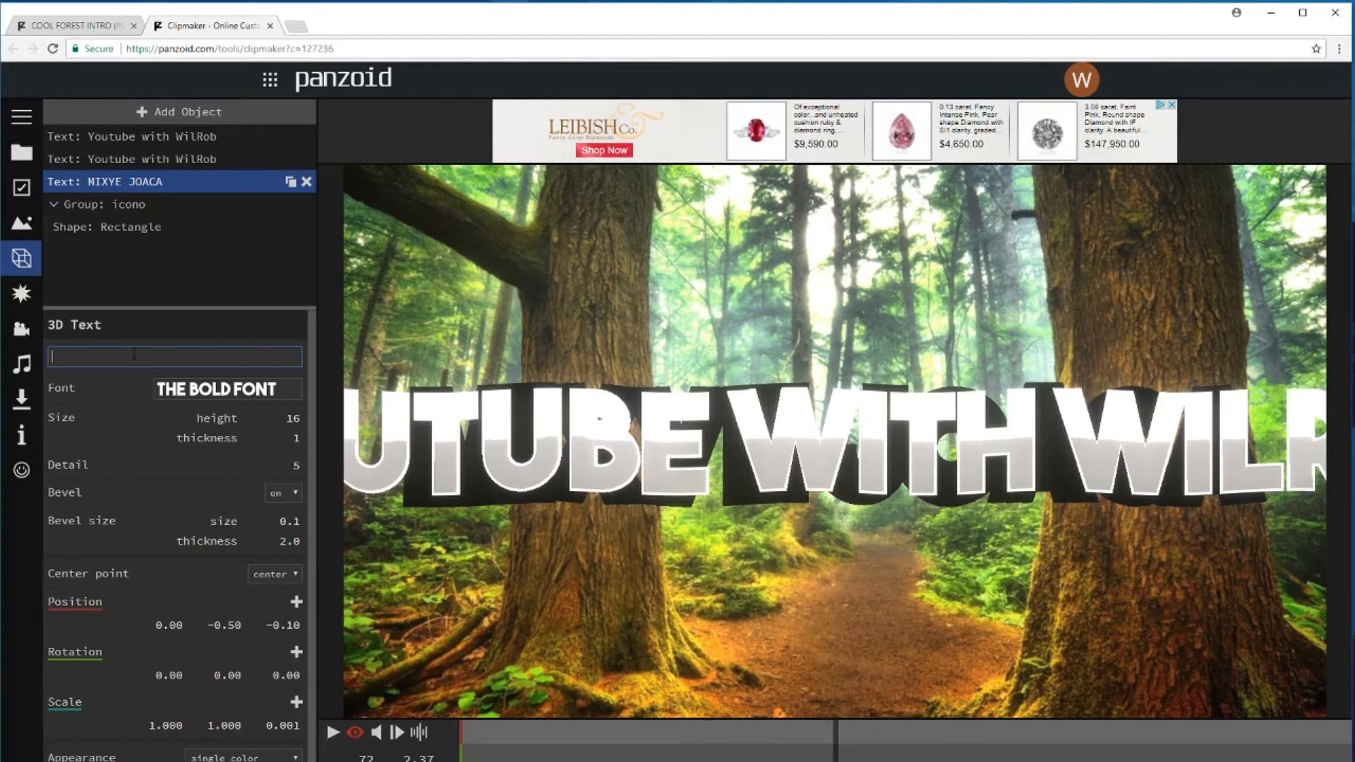
pyautogui.write('Please Subscribe Now')
pyautogui.click(238, 465)
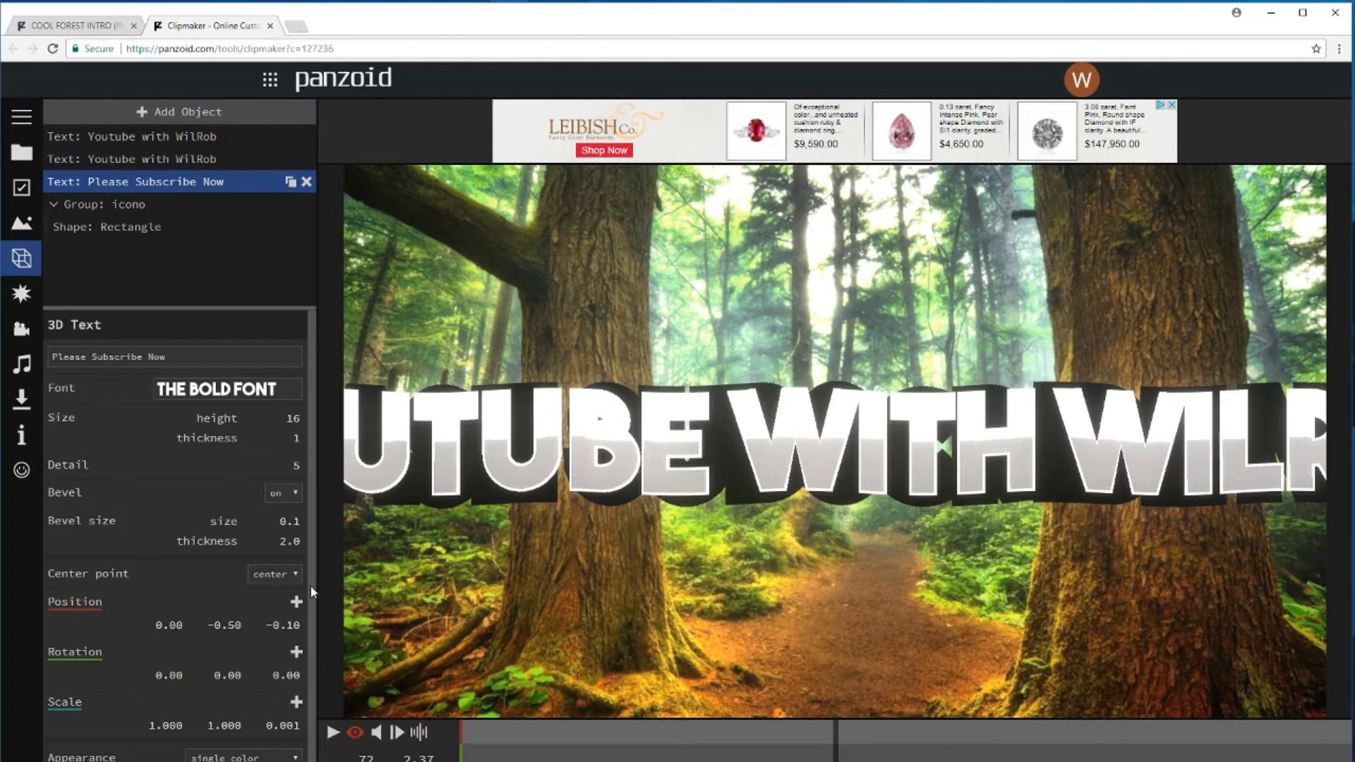
# Play the edited intro in render preview to check the new texts, and pause it
pyautogui.click(354, 734)
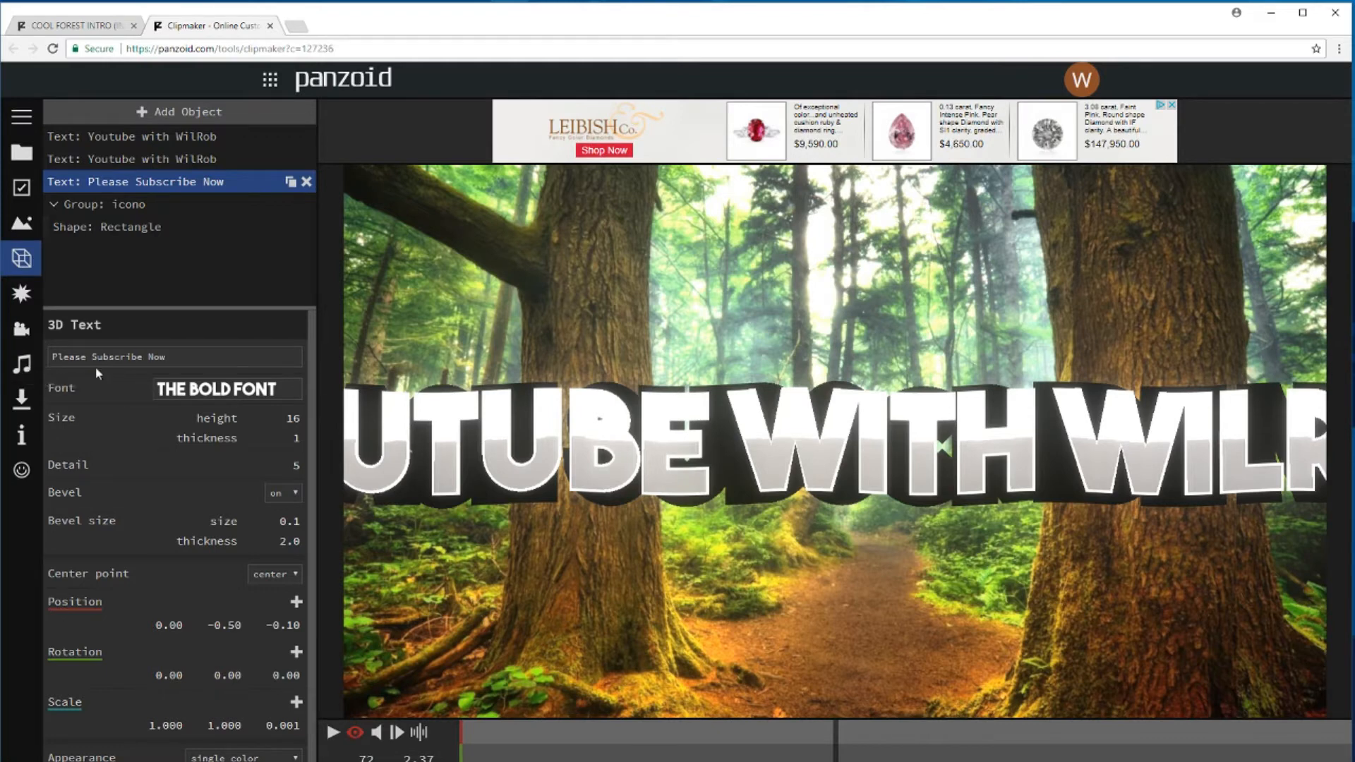
pyautogui.click(355, 734)
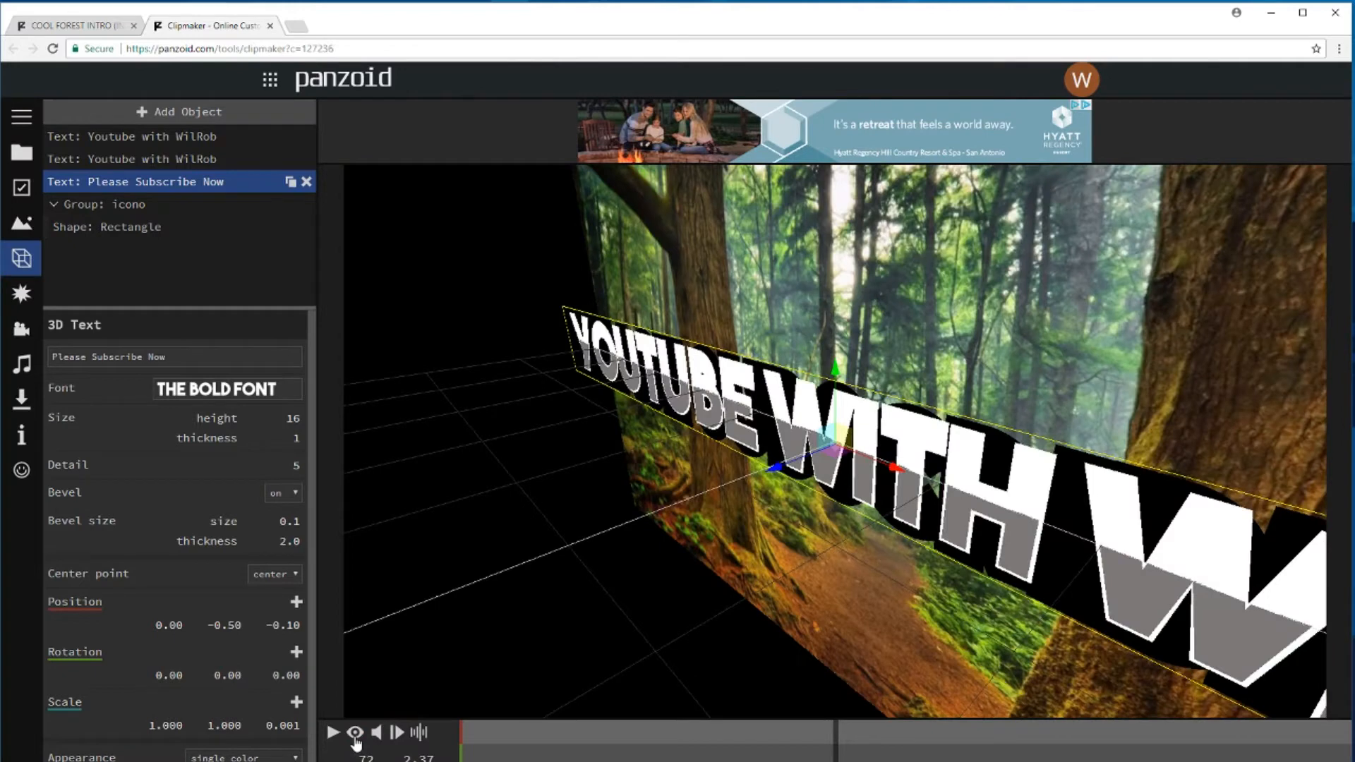
pyautogui.click(355, 734)
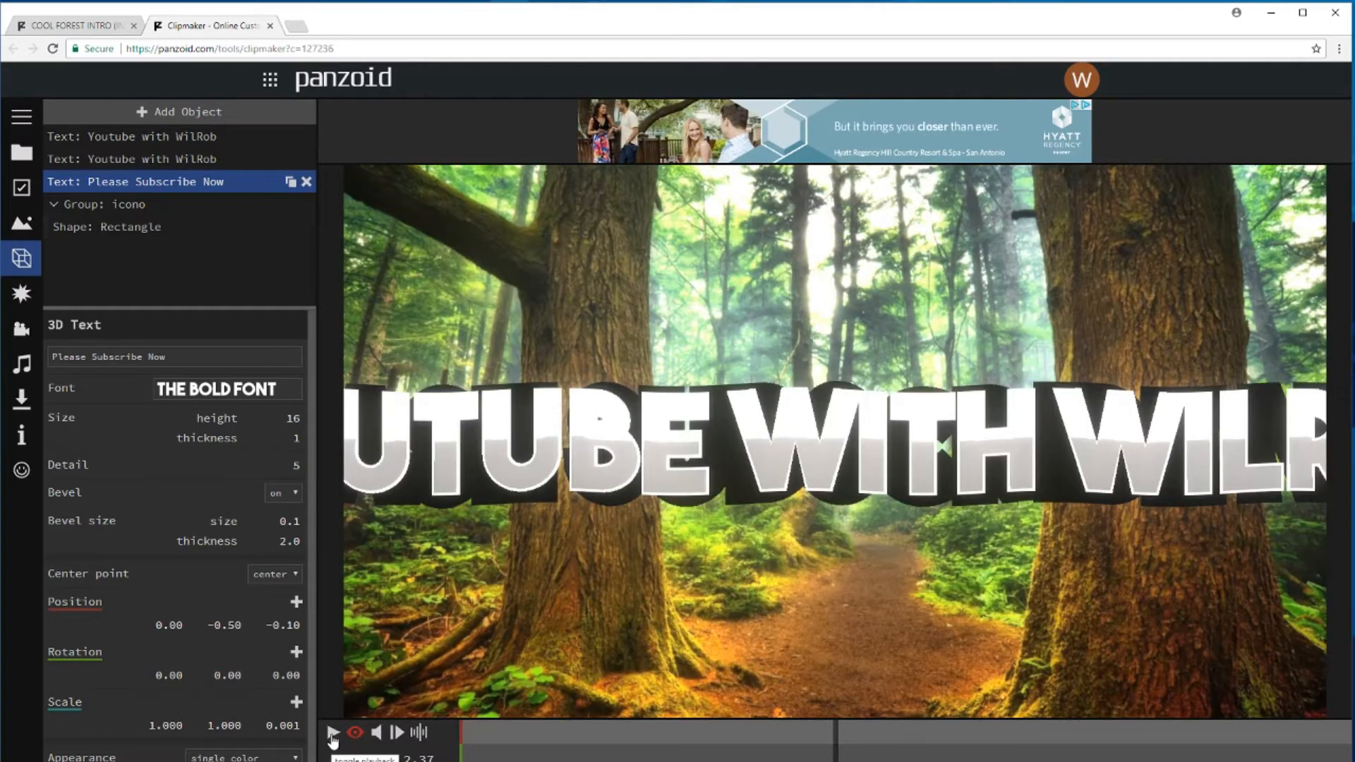
pyautogui.click(334, 734)
pyautogui.click(333, 733)
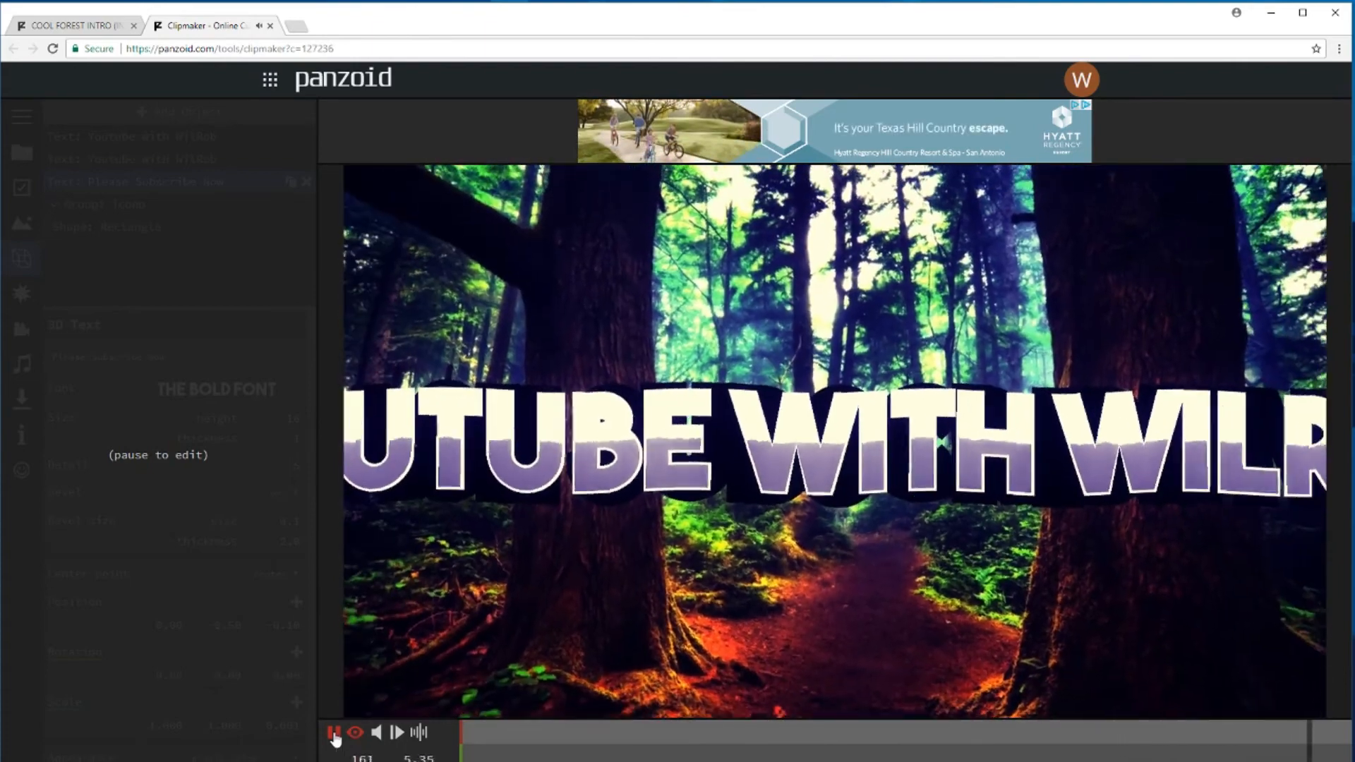
pyautogui.click(335, 734)
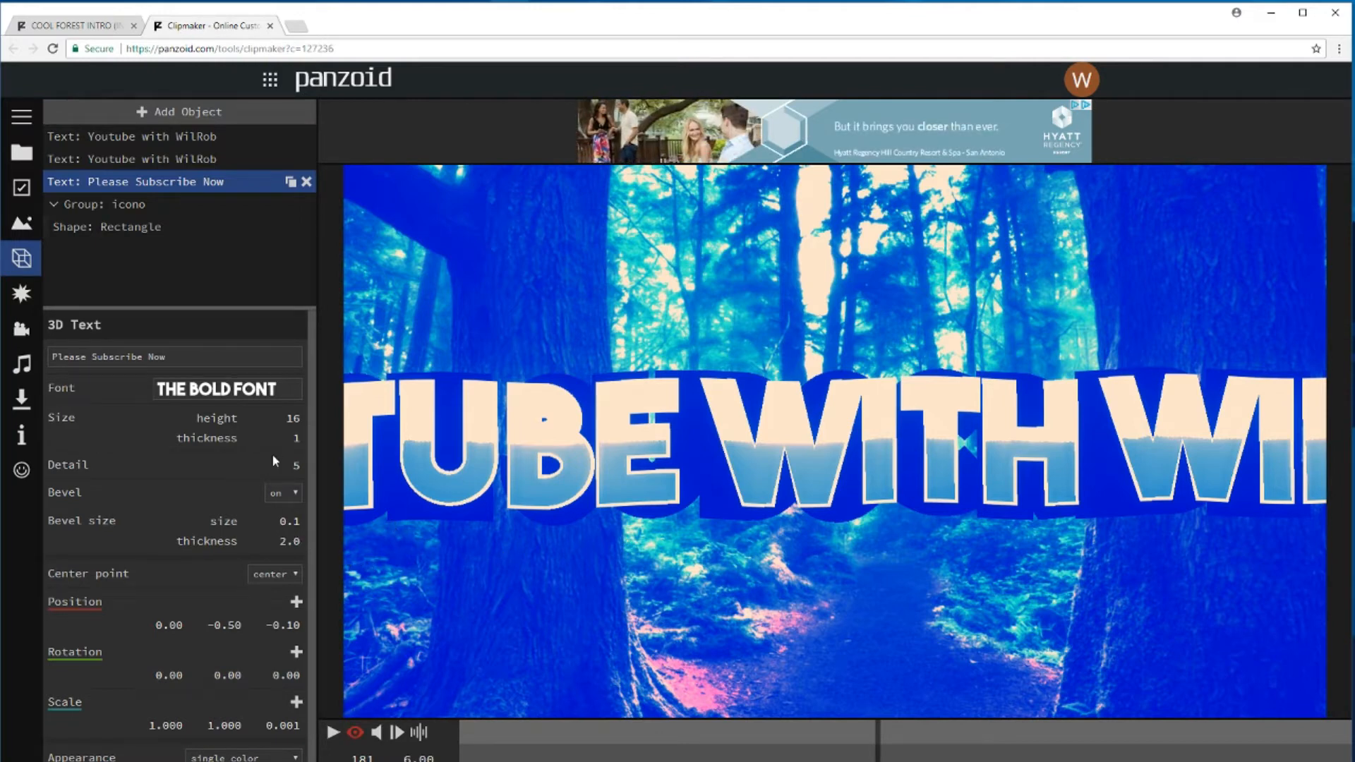
# Change the font of the "Please Subscribe Now" text to indie flower
pyautogui.click(262, 394)
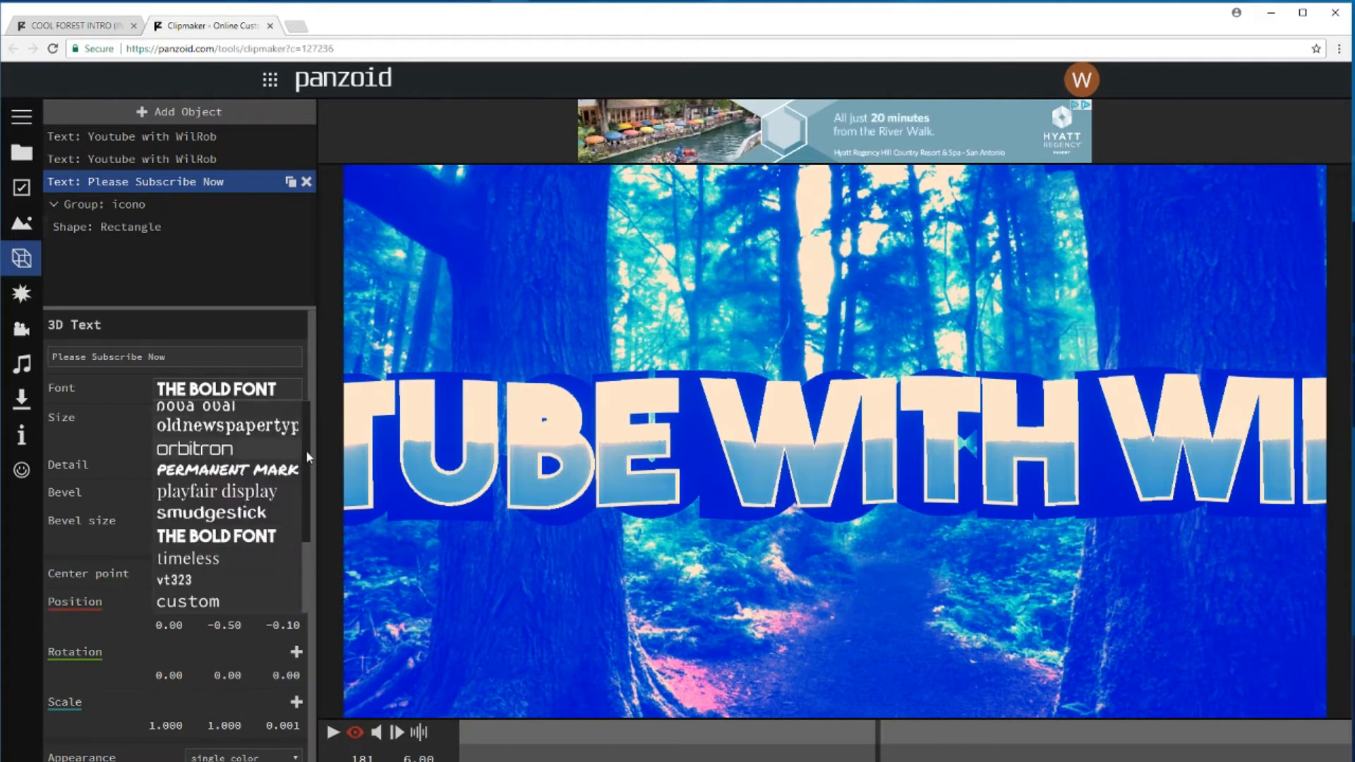
pyautogui.scroll(10, 308, 457)
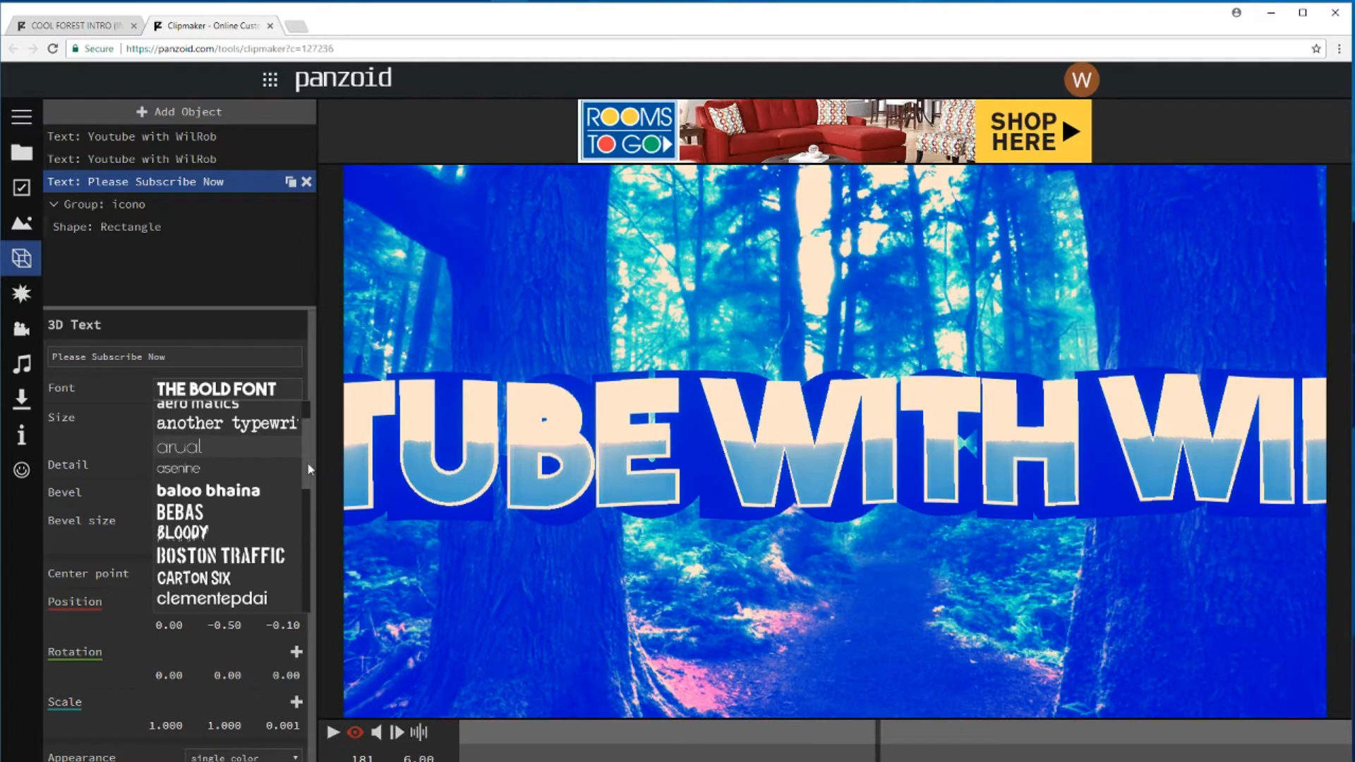
pyautogui.scroll(-3, 308, 469)
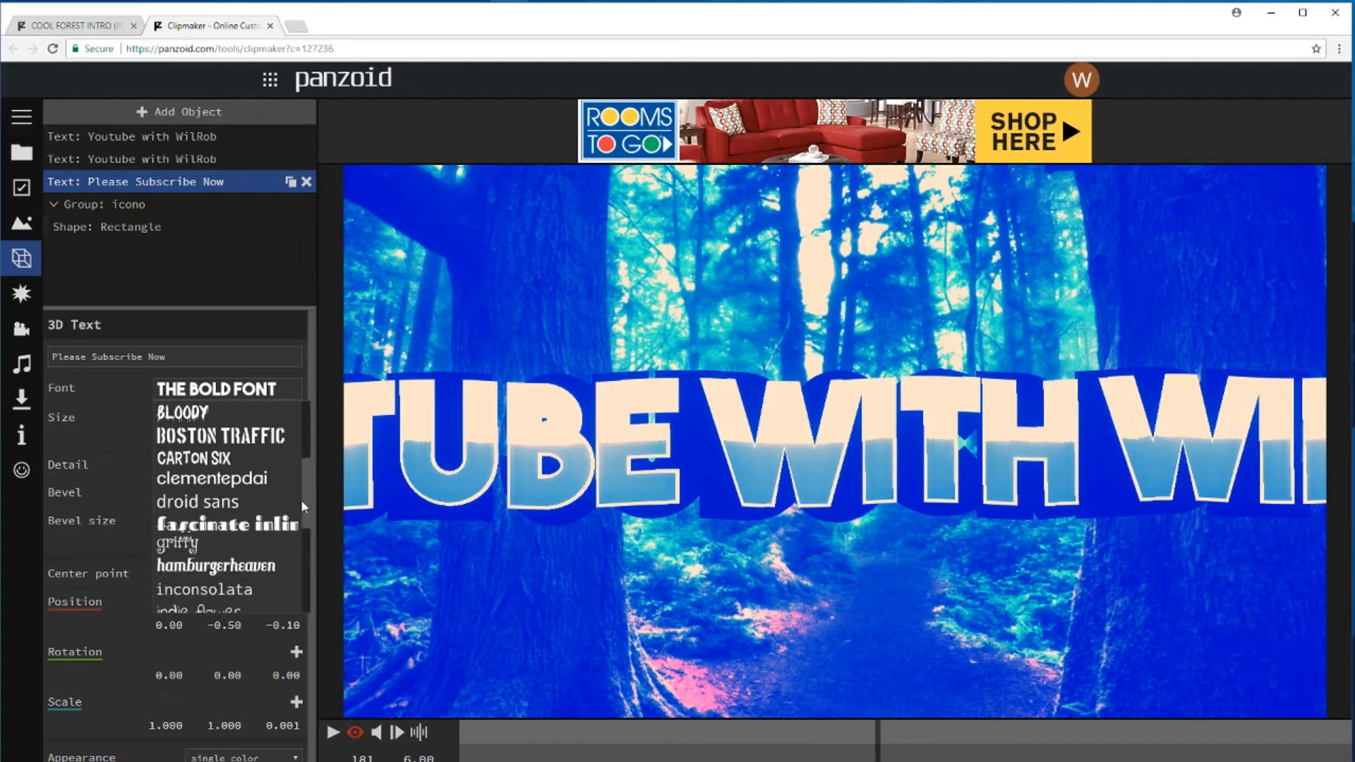
pyautogui.scroll(-3, 301, 501)
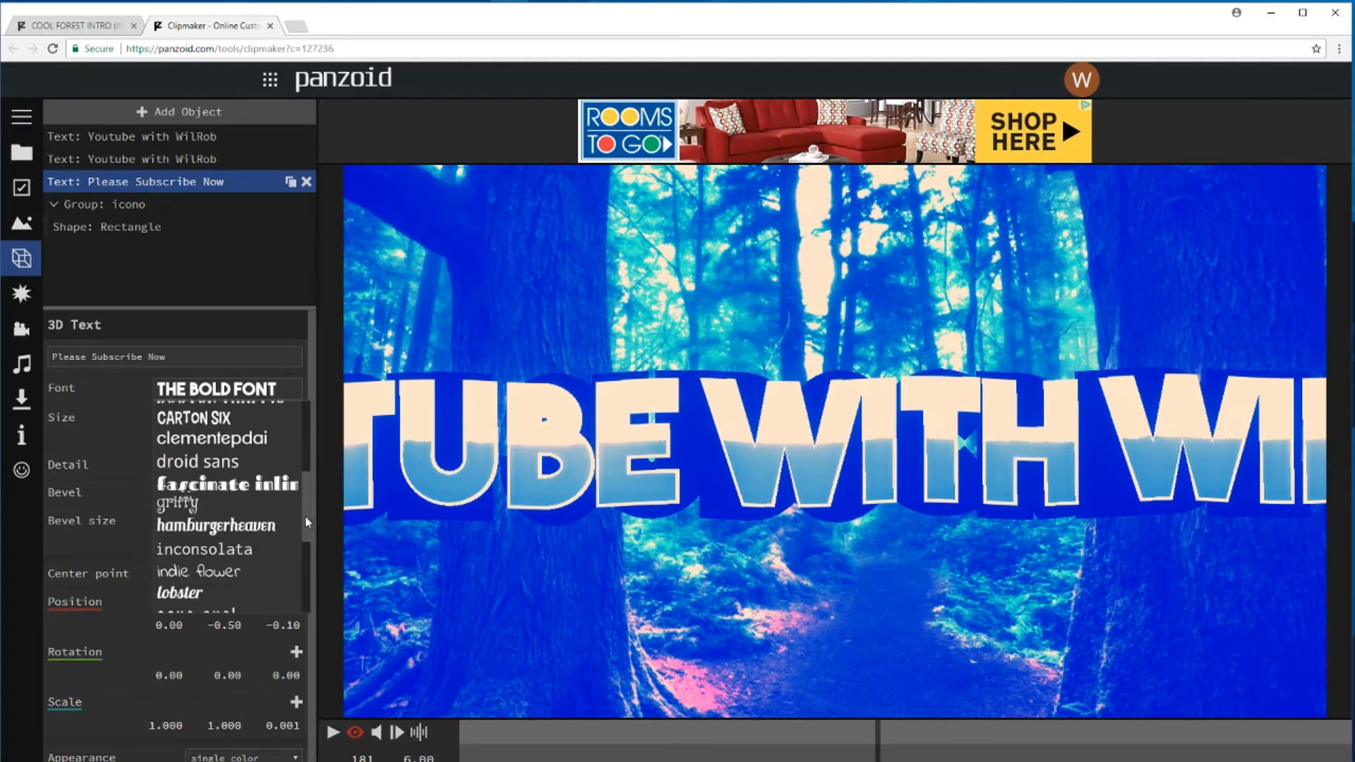
pyautogui.scroll(-1, 311, 531)
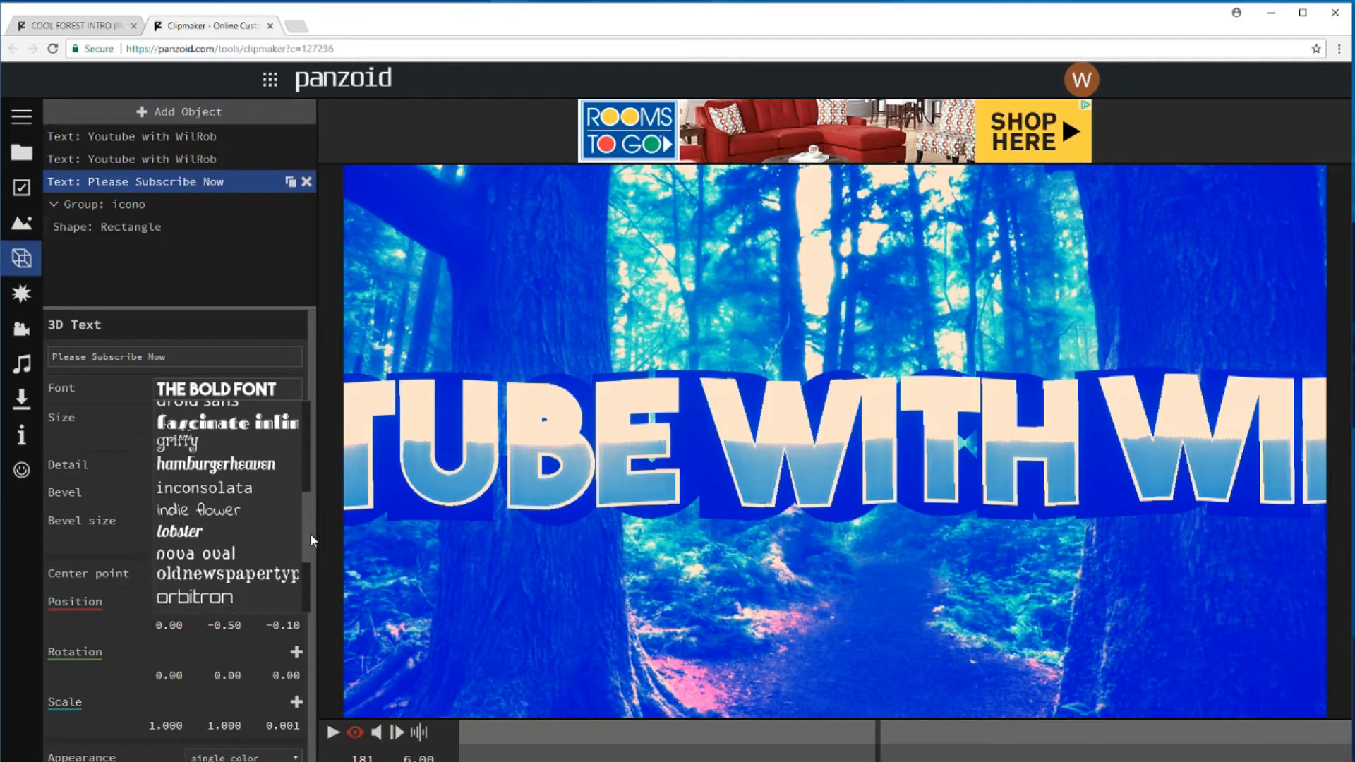
pyautogui.click(222, 517)
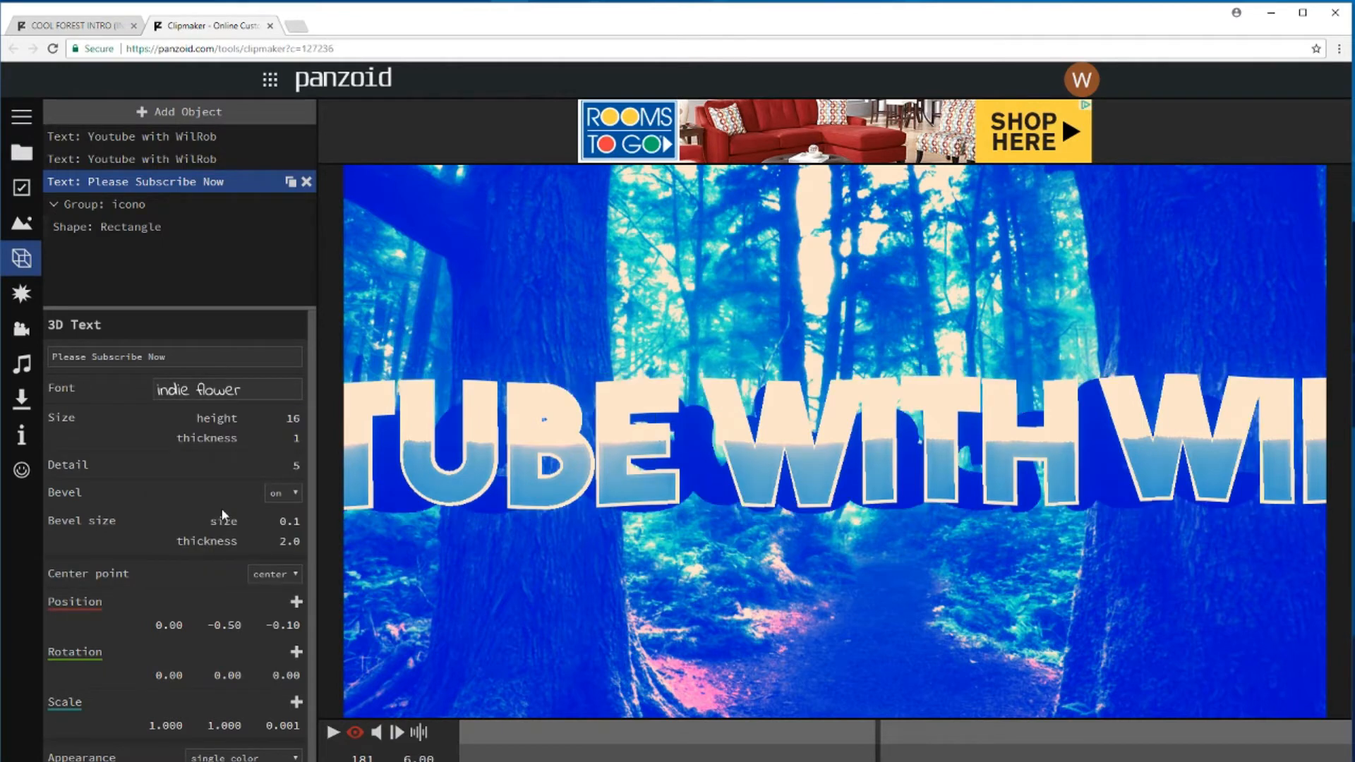
pyautogui.click(263, 397)
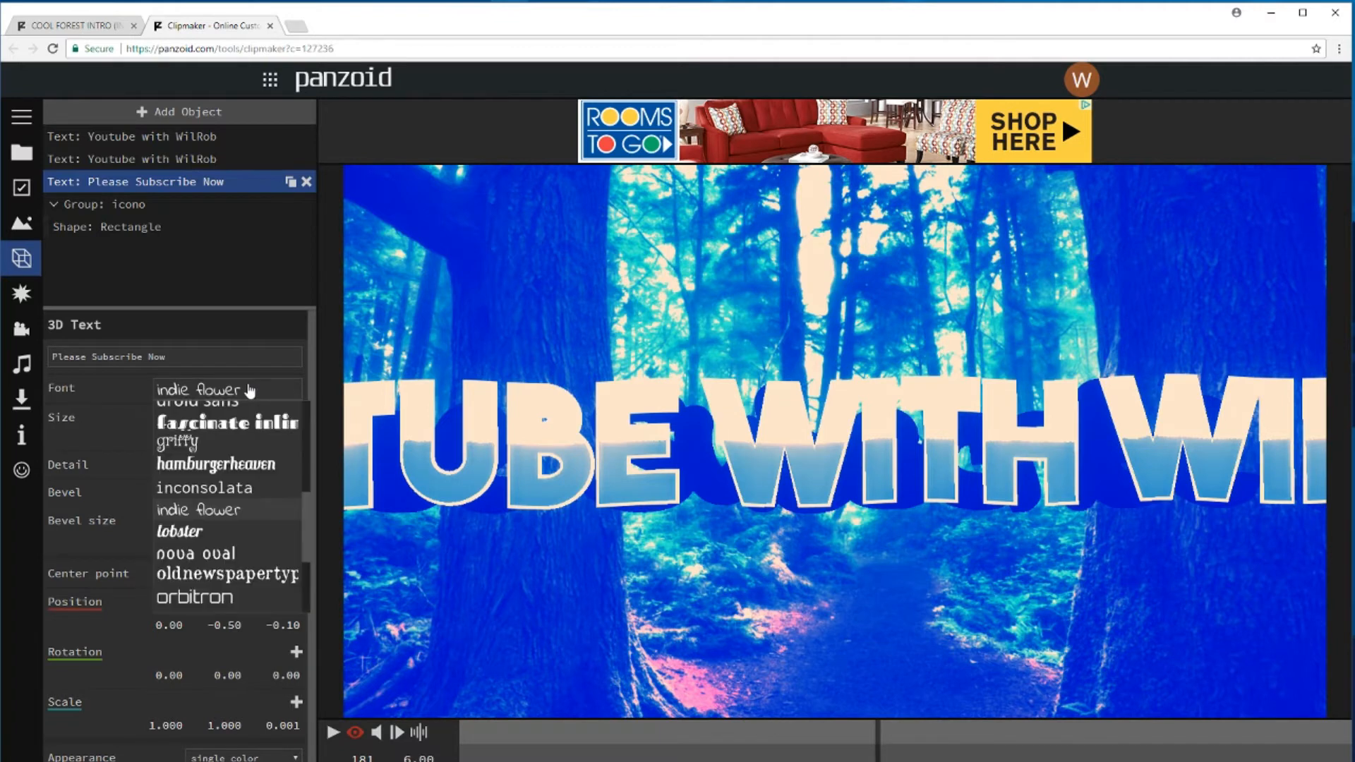
pyautogui.click(235, 322)
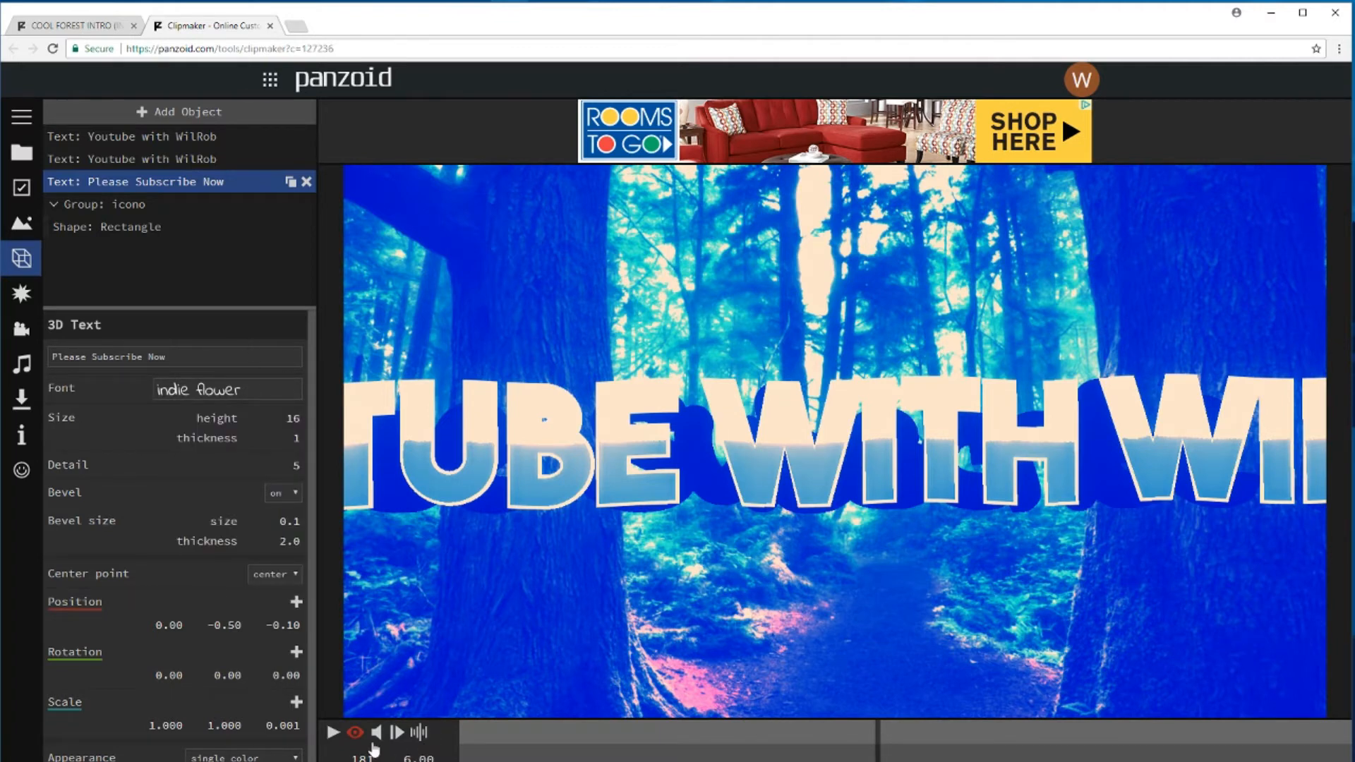
# Play the intro to check the new font, switch off the render preview and pause playback
pyautogui.click(354, 734)
pyautogui.click(354, 734)
pyautogui.click(333, 734)
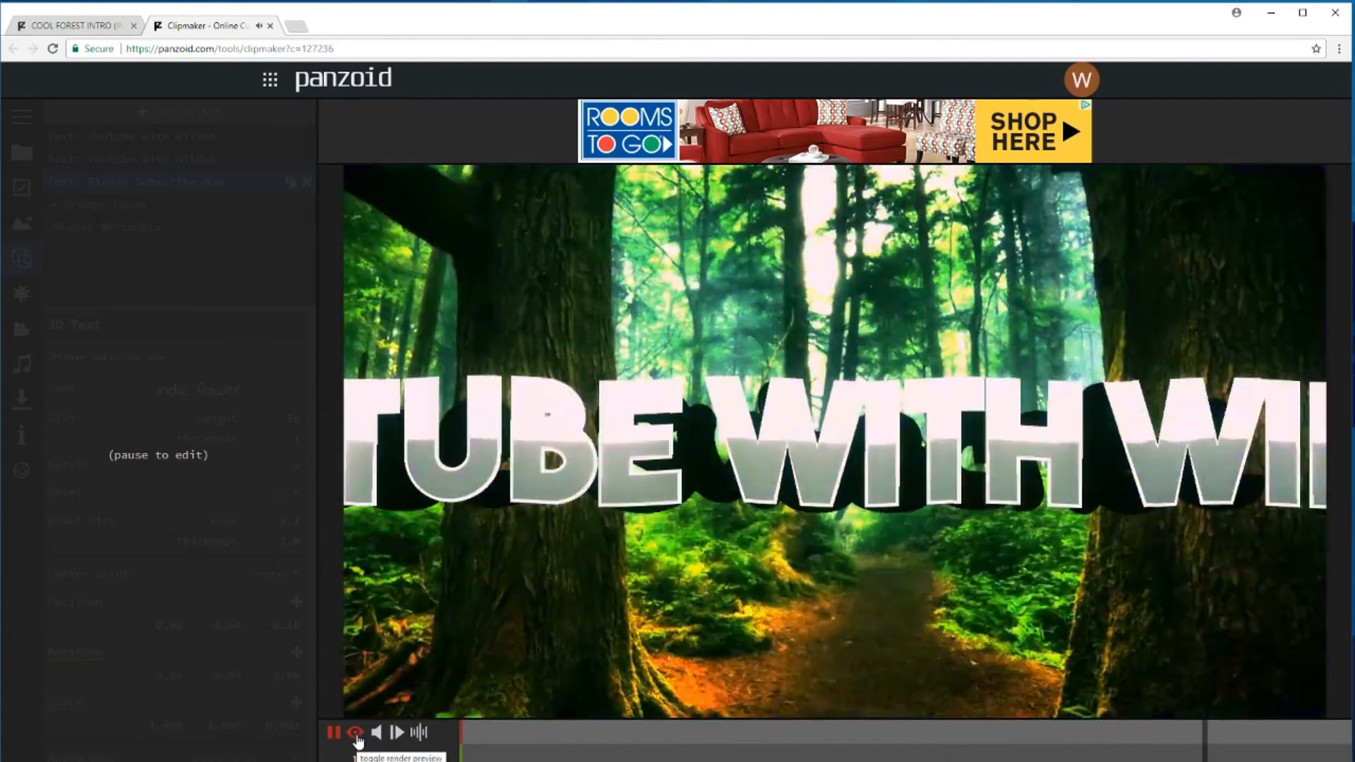
pyautogui.click(356, 735)
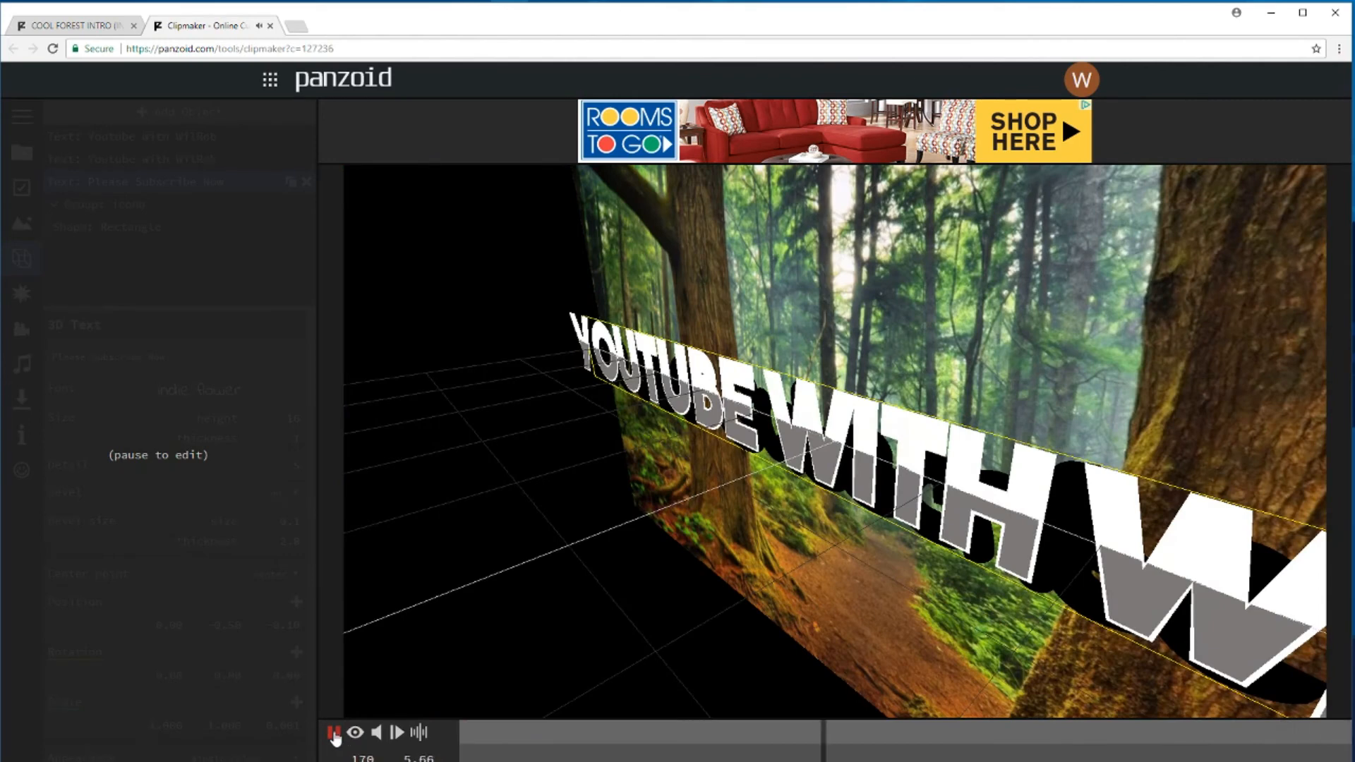
pyautogui.click(333, 732)
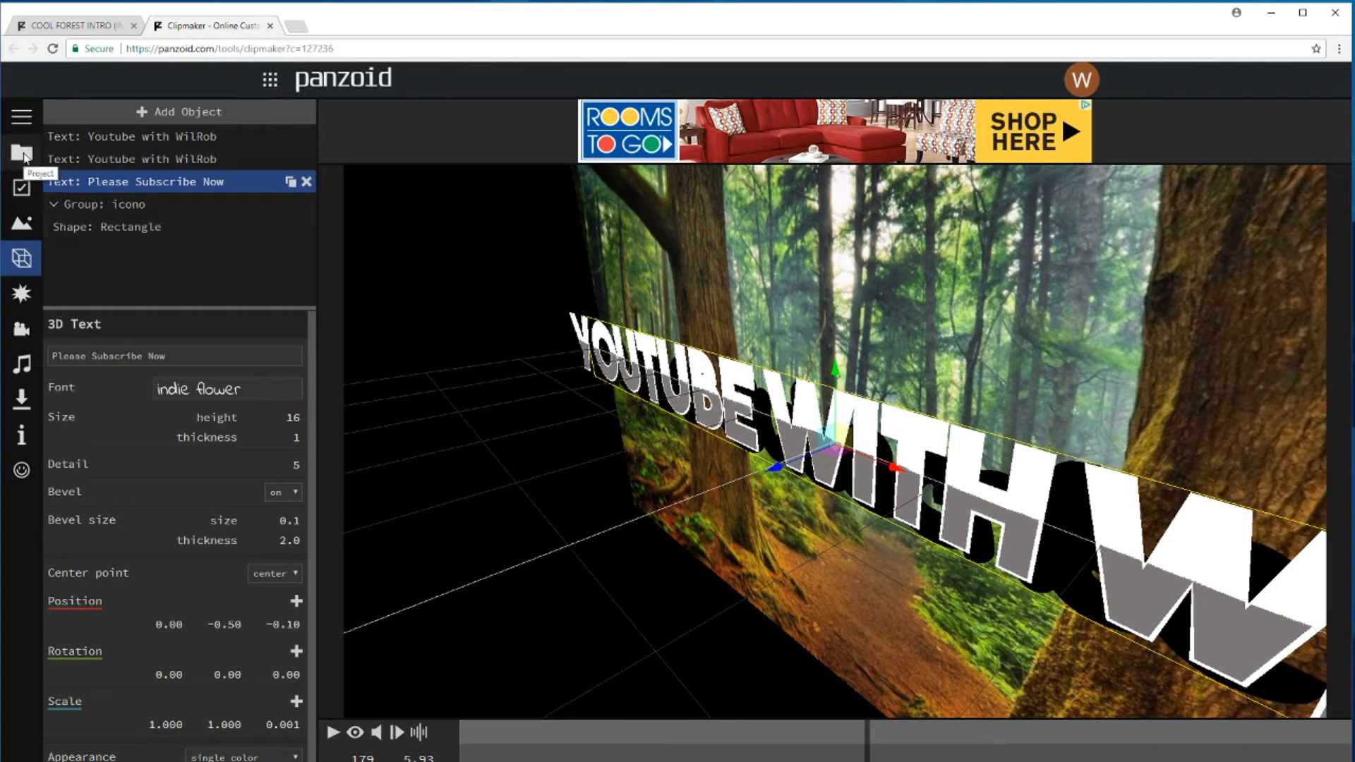
# Render the video in good quality mode with the .mkv (vp8/opus) format
pyautogui.click(23, 401)
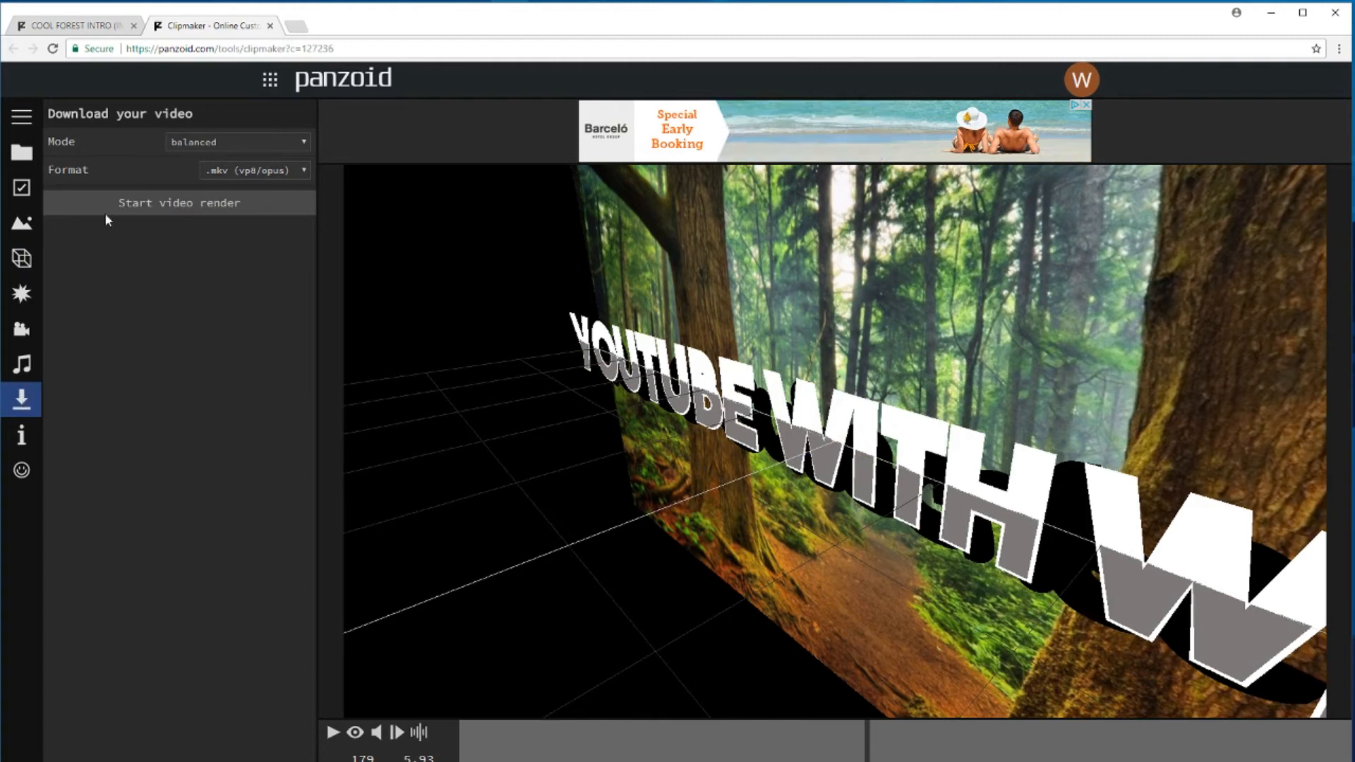
pyautogui.click(304, 144)
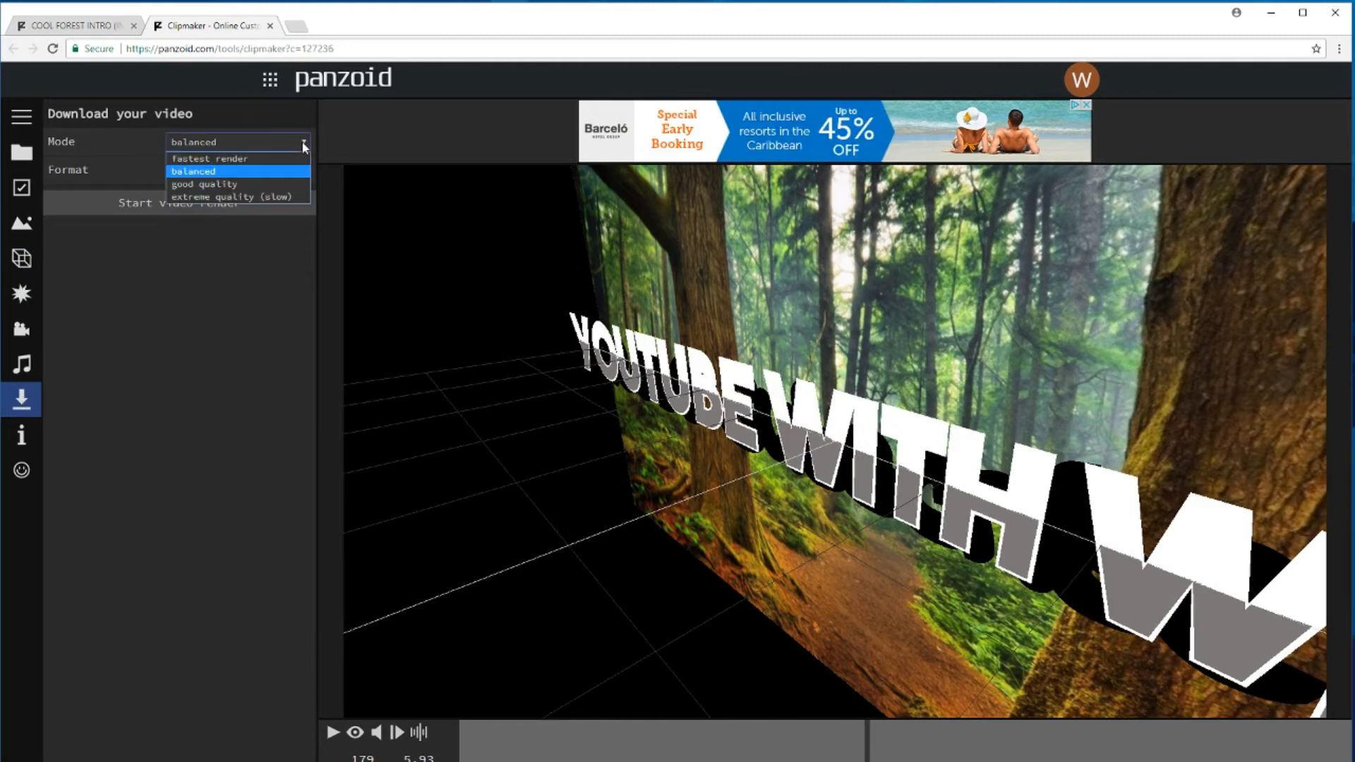
pyautogui.click(217, 185)
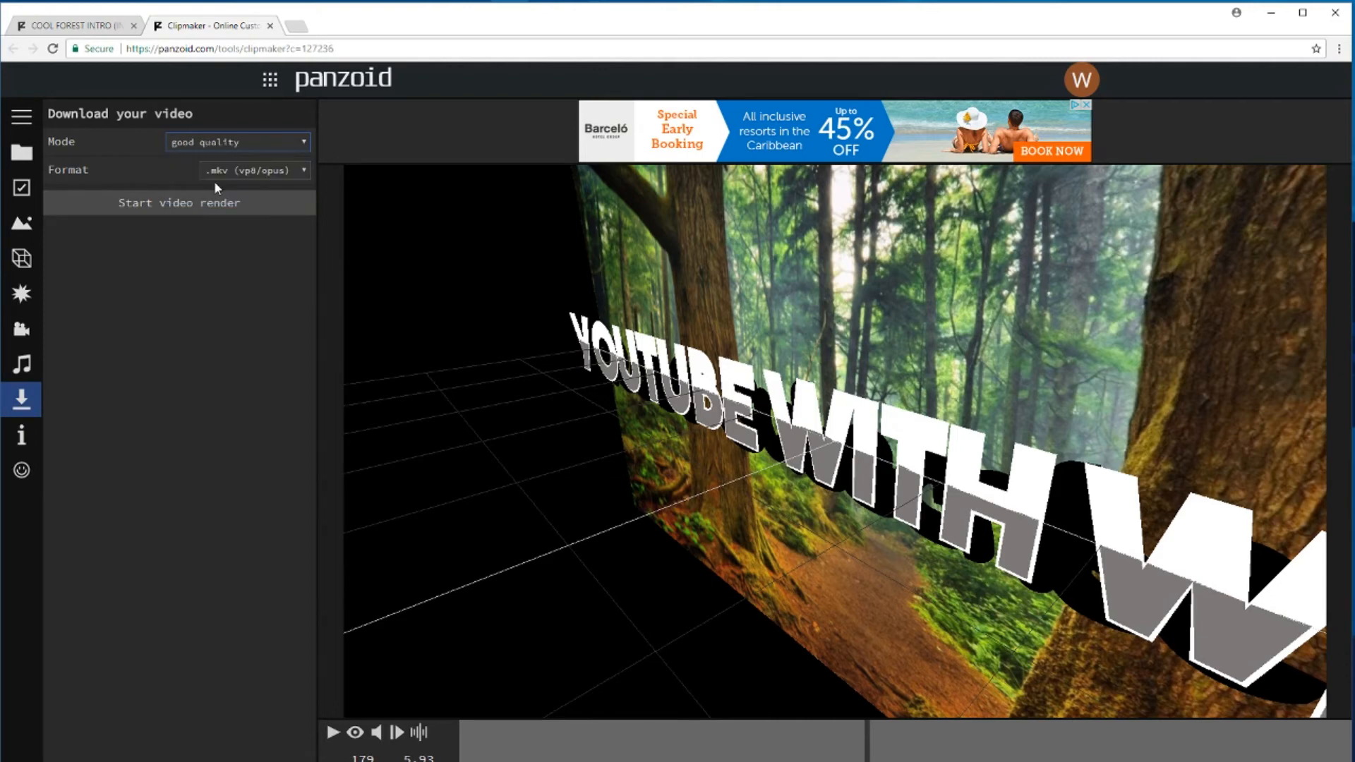
pyautogui.click(302, 170)
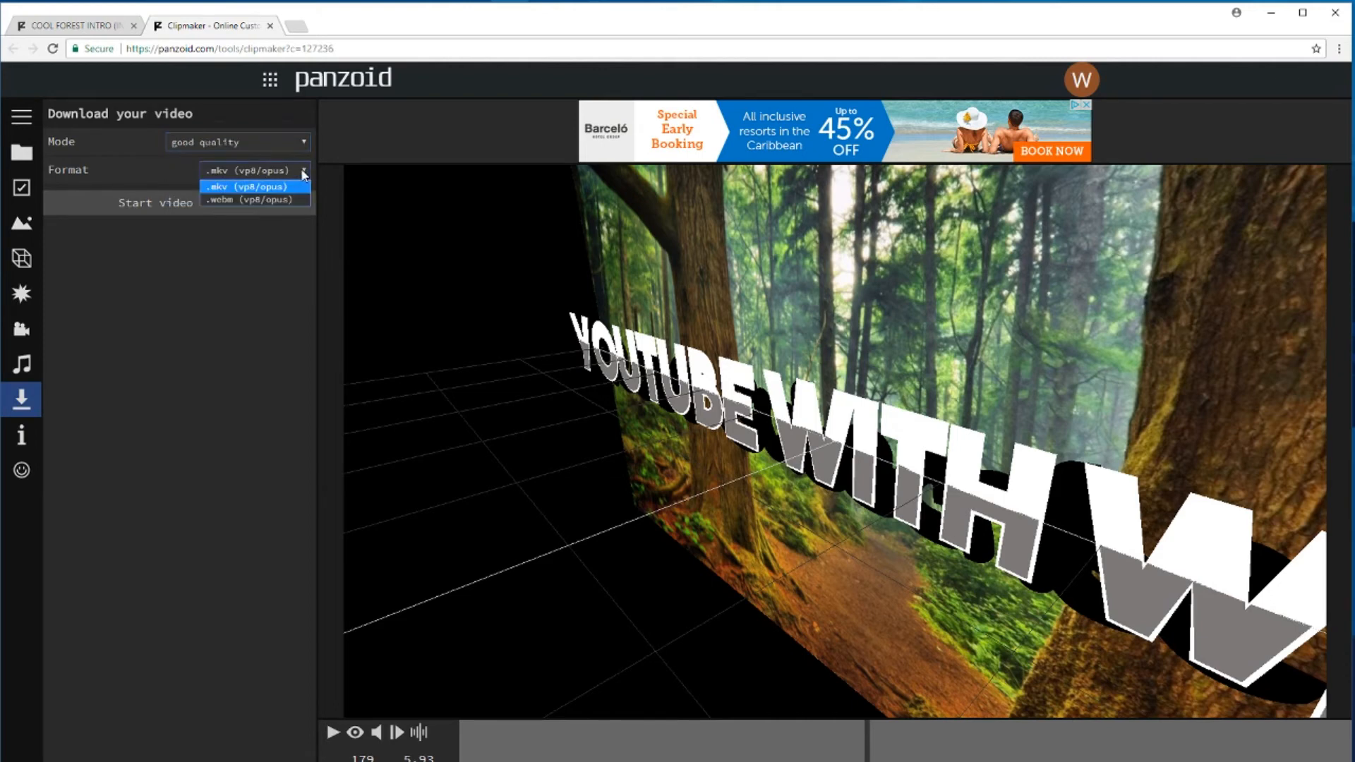
pyautogui.click(212, 186)
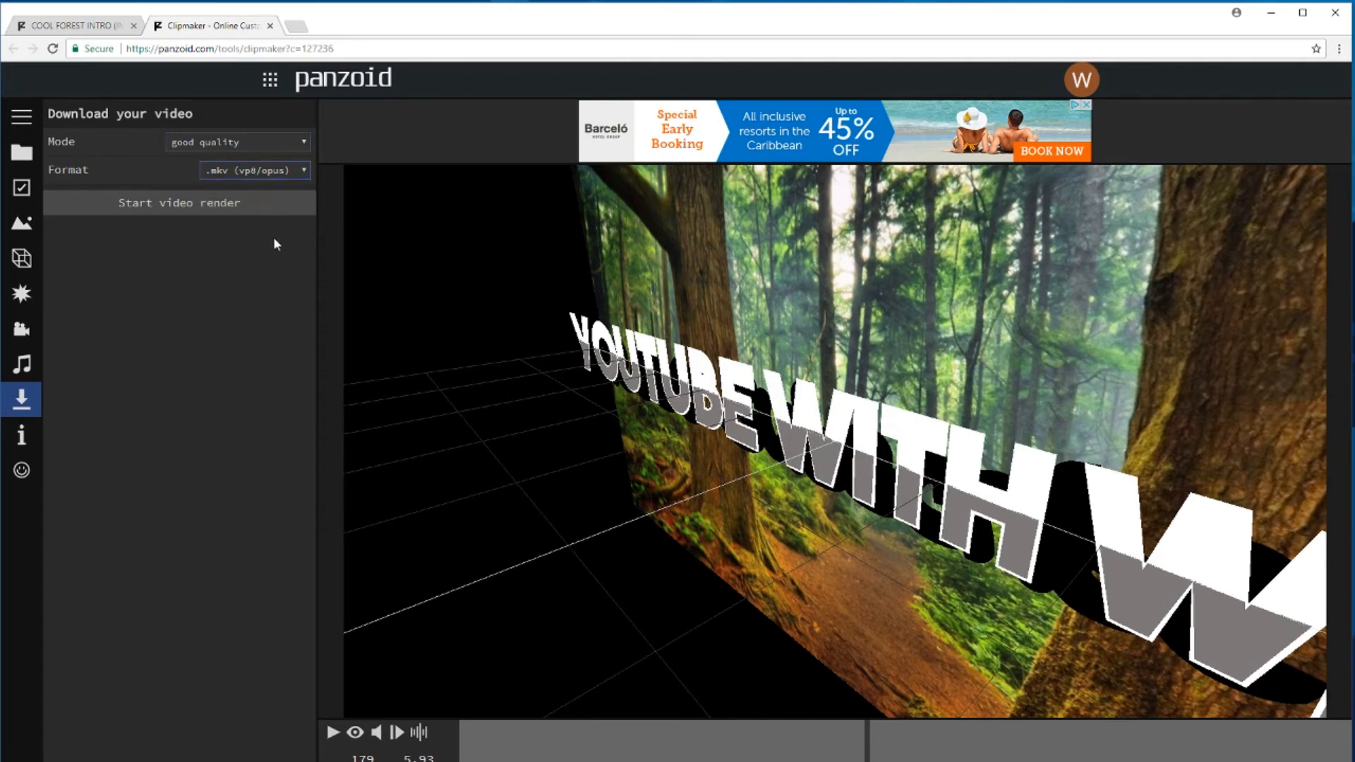
pyautogui.click(182, 206)
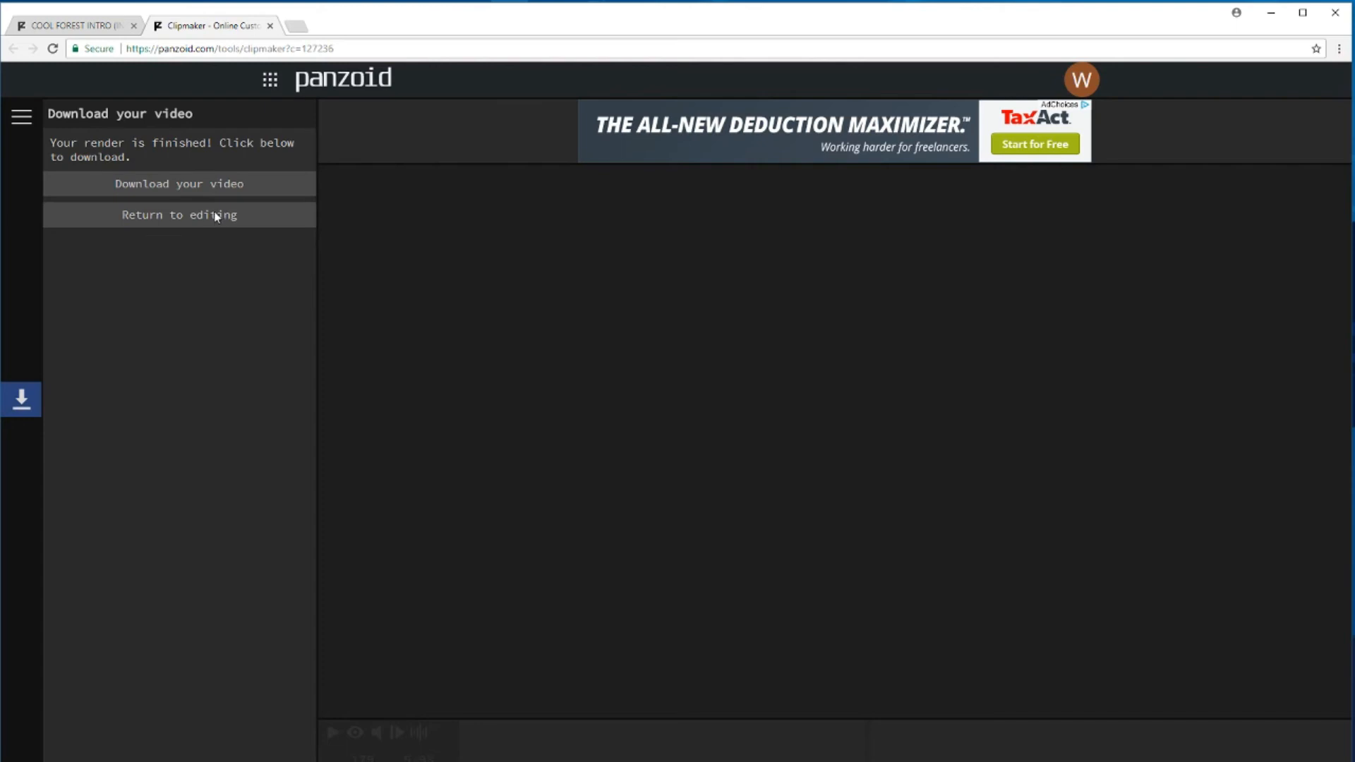
# Download the rendered video and show the file in the Downloads folder
pyautogui.click(200, 185)
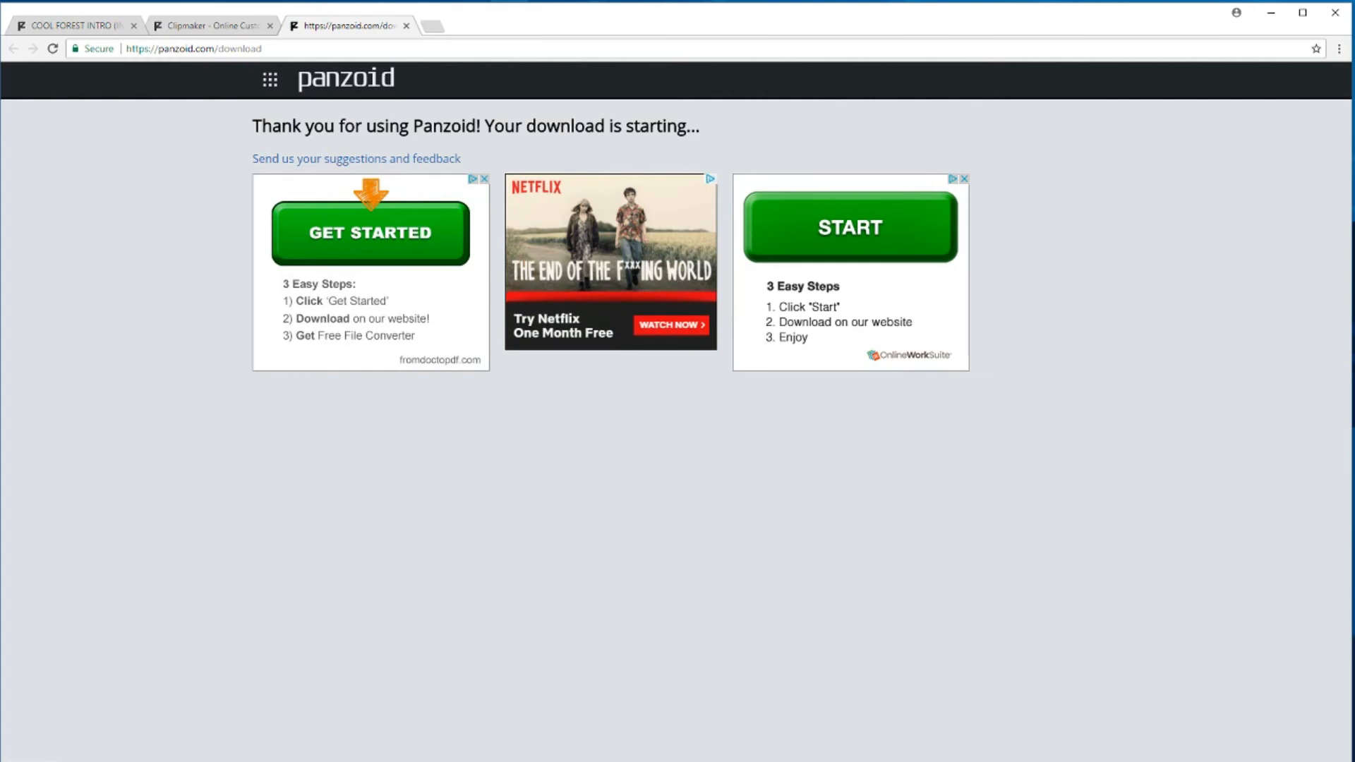
pyautogui.click(143, 761)
pyautogui.click(187, 759)
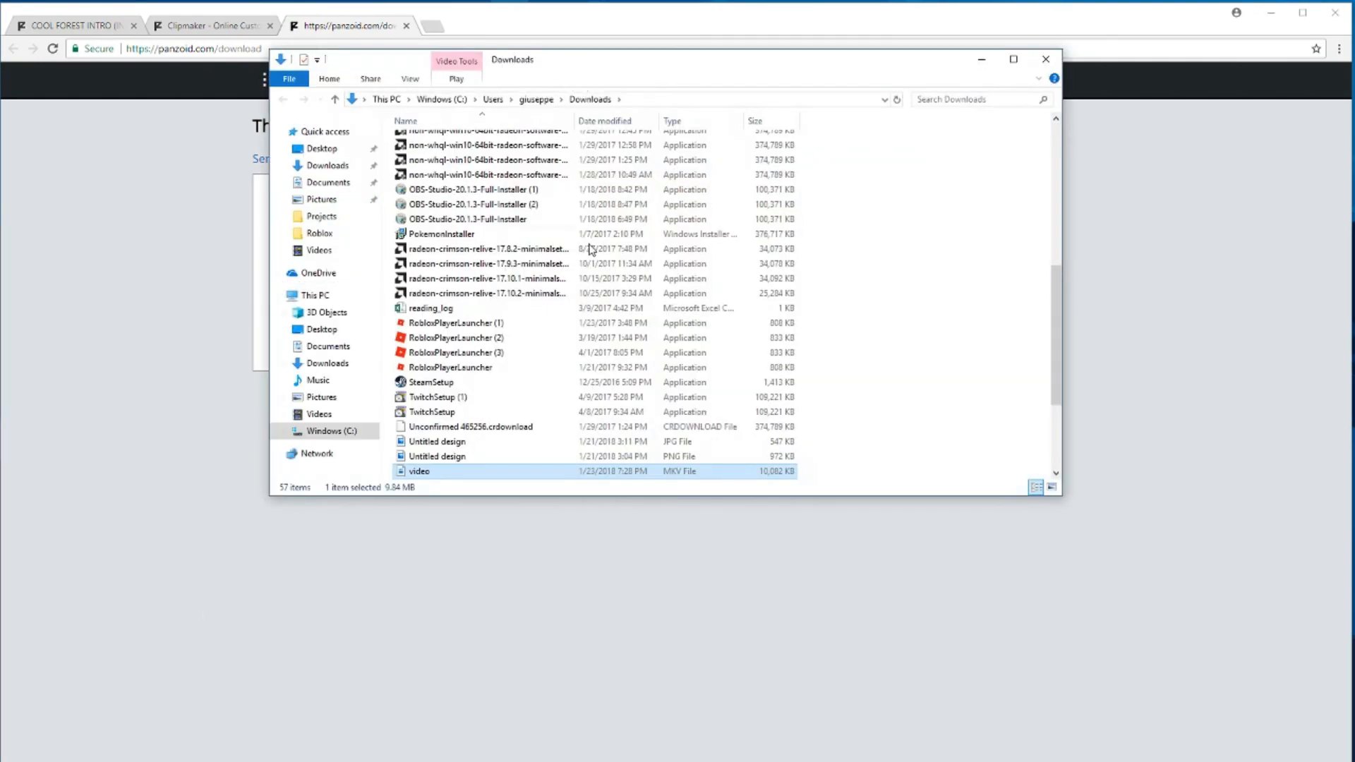
# Rename the downloaded MKV file "video" as "youtube with wilrob intro" and close the Downloads window
pyautogui.click(450, 473)
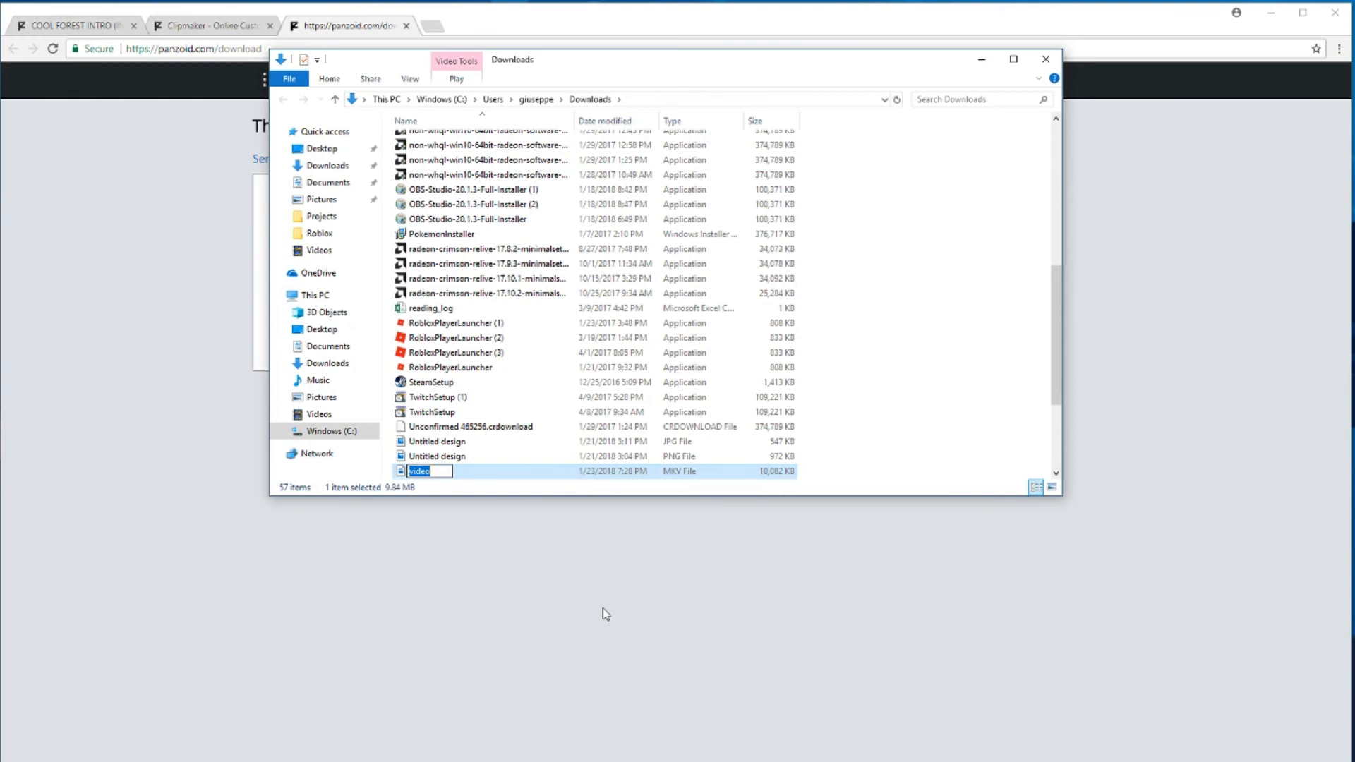
pyautogui.write('youtube')
pyautogui.write('int')
pyautogui.write('ro')
pyautogui.write(' (2)')
pyautogui.press('BackSpace')
pyautogui.press('BackSpace')
pyautogui.press('BackSpace')
pyautogui.write('you')
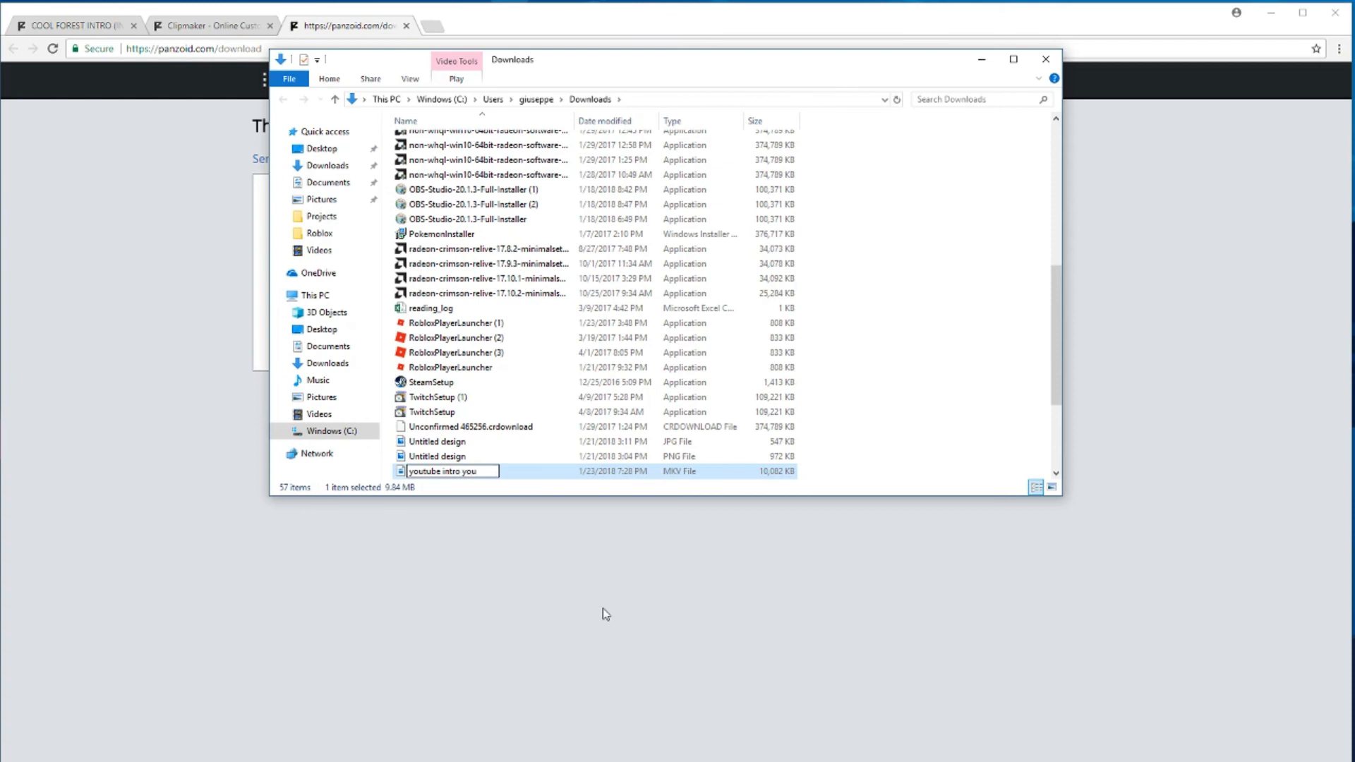
pyautogui.press('BackSpace')
pyautogui.press('BackSpace')
pyautogui.press('BackSpace')
pyautogui.press('BackSpace')
pyautogui.press('BackSpace')
pyautogui.press('BackSpace')
pyautogui.press('BackSpace')
pyautogui.press('BackSpace')
pyautogui.write('with wilrob intro')
pyautogui.press('Return')
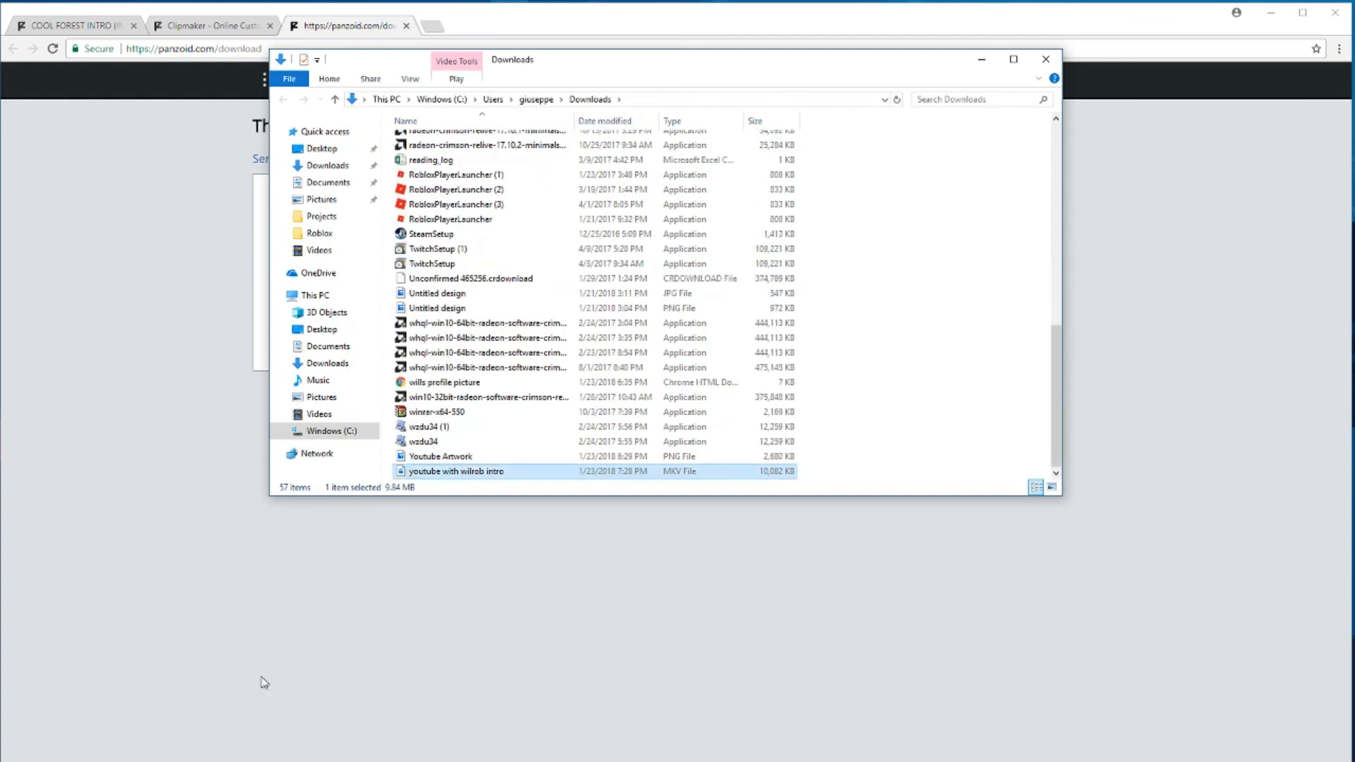
pyautogui.click(1046, 62)
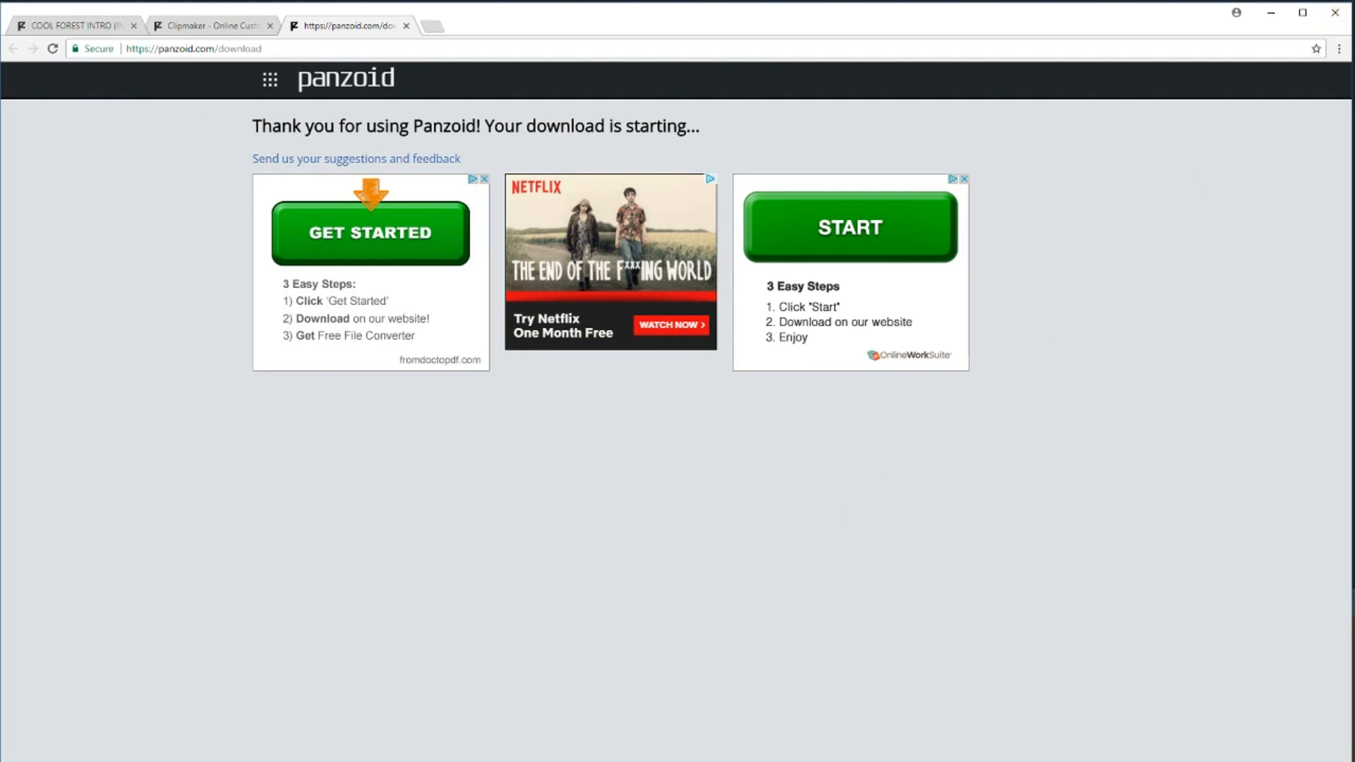
pyautogui.hotkey('alt', 'Tab')
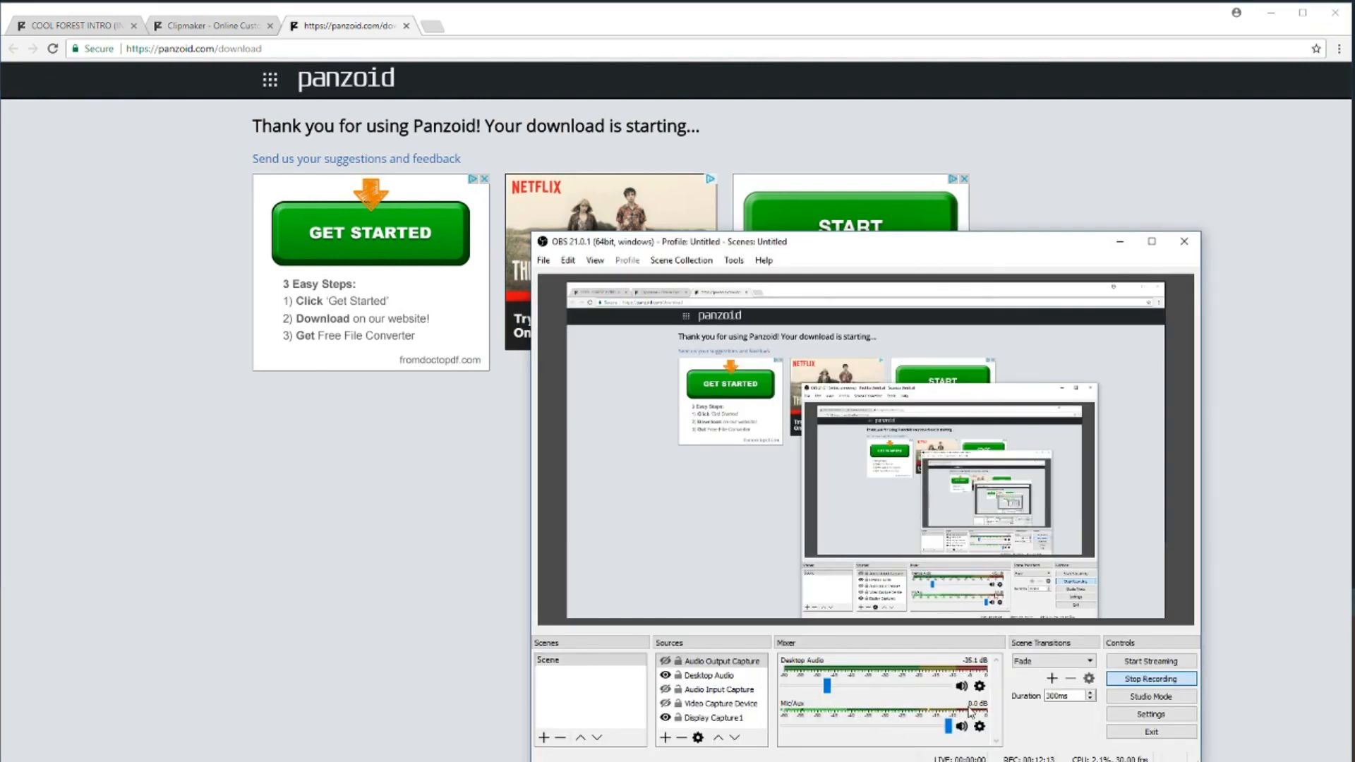